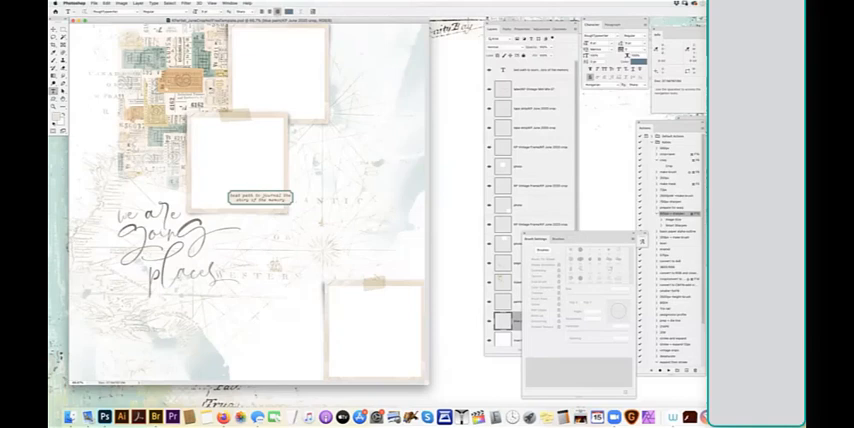
Shift the Layers panel left for room, switch to the Move tool and bring up the Open dialog.
left_click_drag(530, 22, 485, 22)
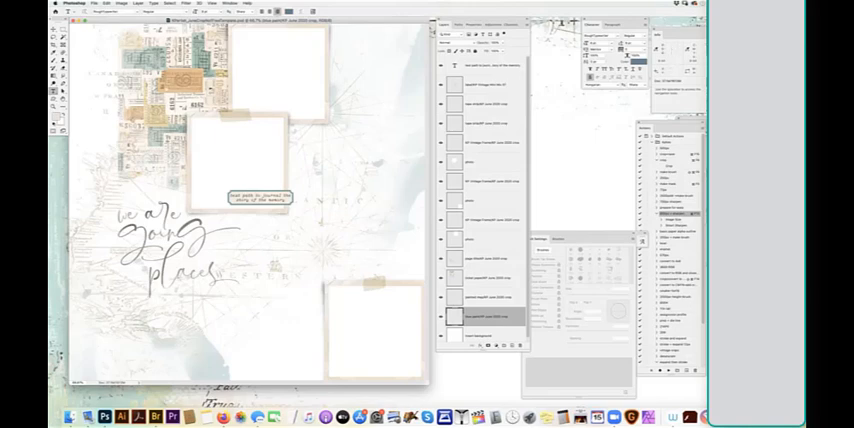
key("v")
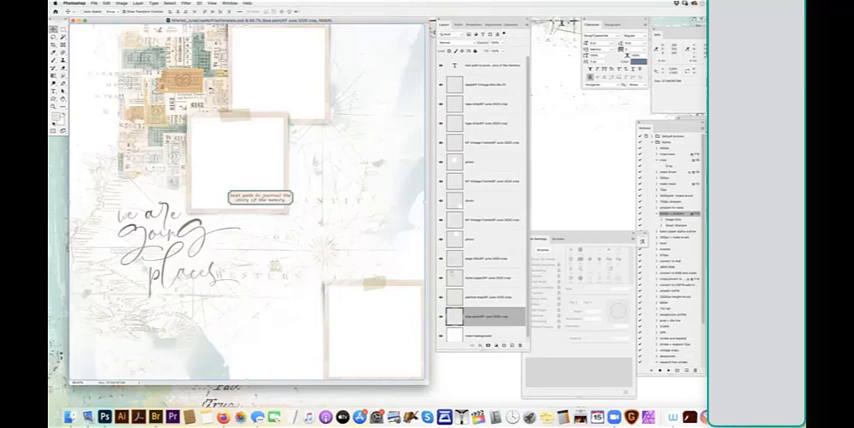
key("super+o")
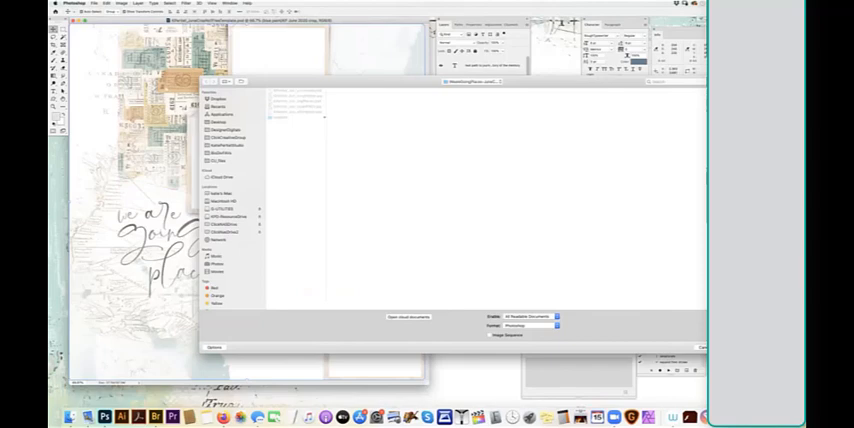
Open the completed scrapbook layout file from the browser.
double_click(295, 95)
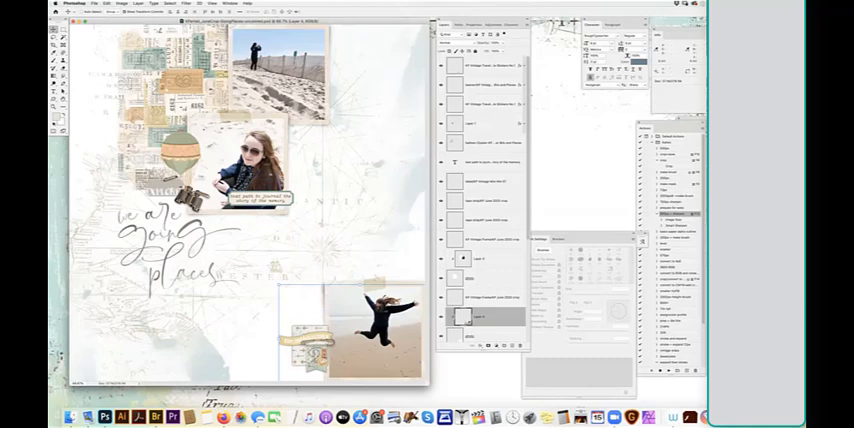
right_click(190, 74)
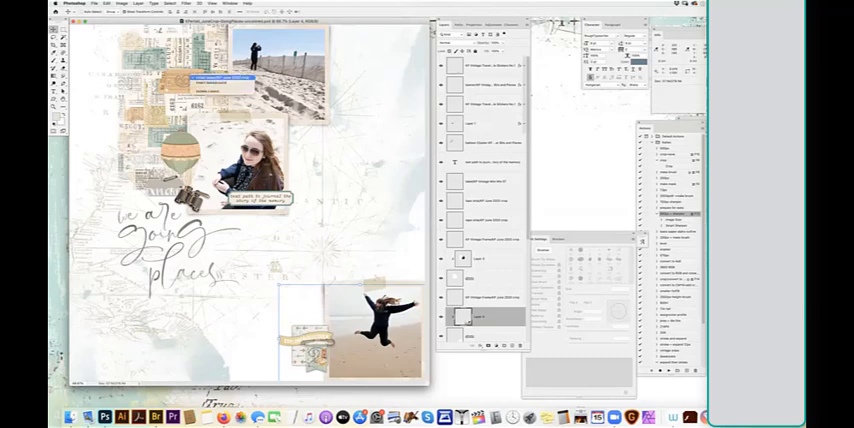
left_click(215, 80)
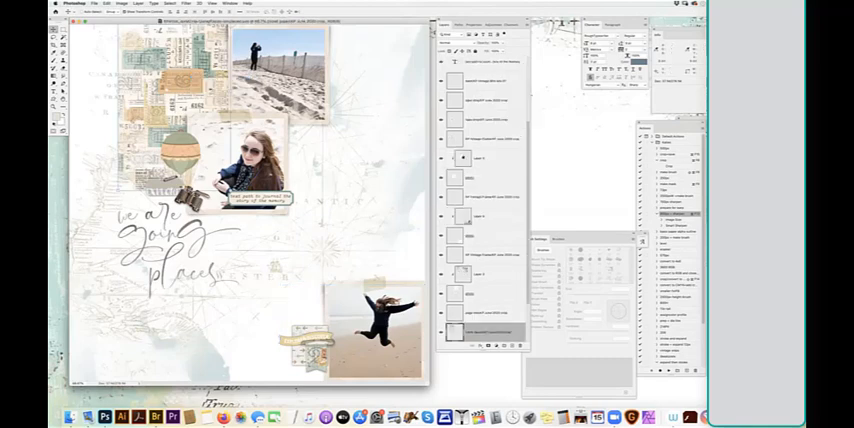
scroll(480, 200, "down", 3)
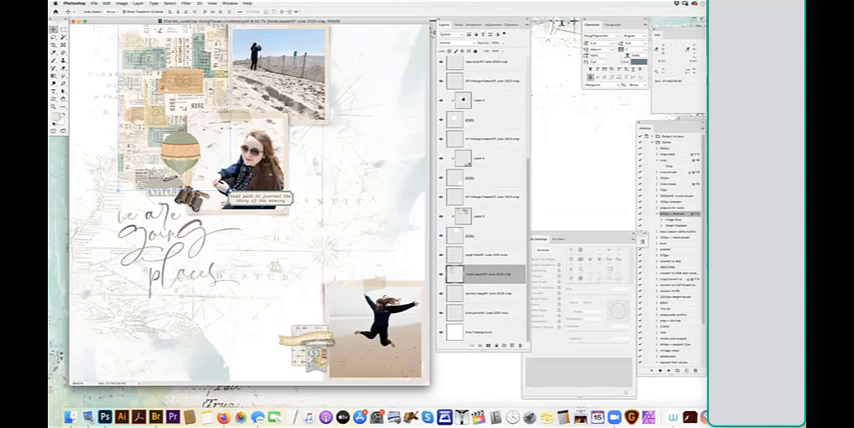
left_click(121, 3)
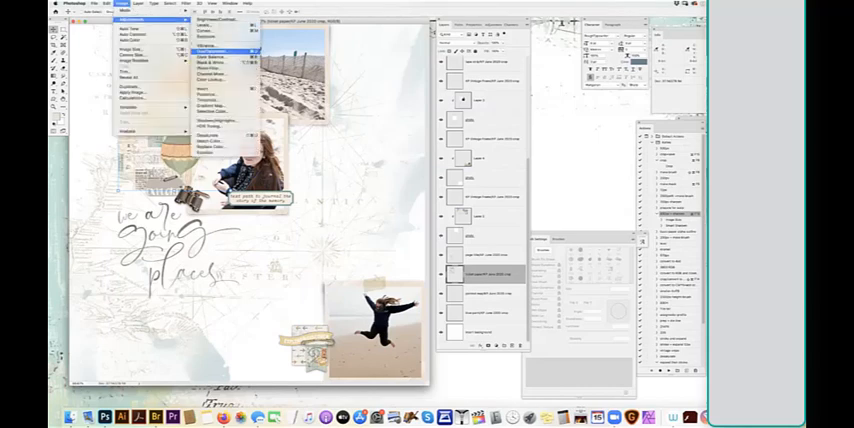
left_click(225, 38)
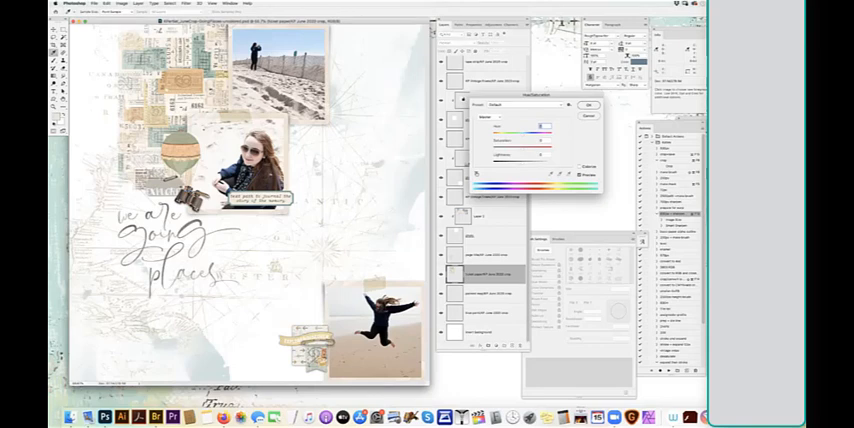
mouse_move(520, 133)
left_mouse_down()
mouse_move(505, 133)
mouse_move(540, 128)
left_mouse_up()
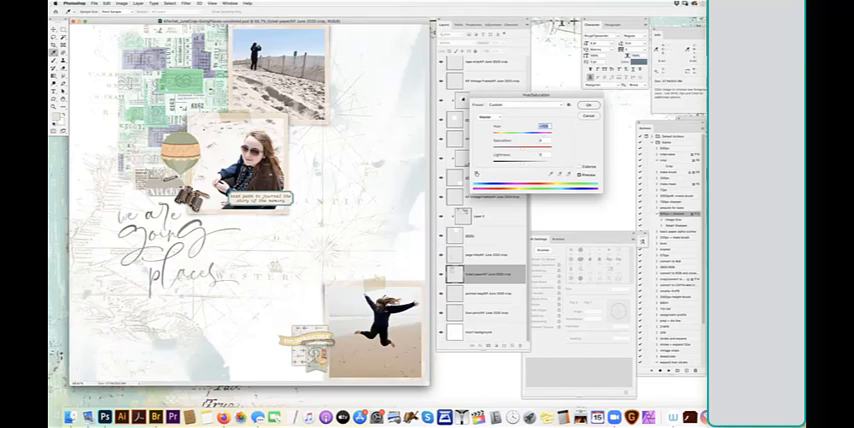
key("Return")
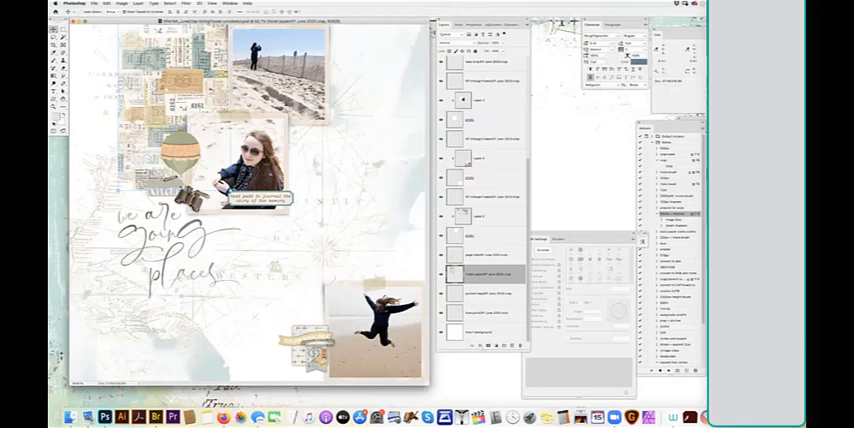
Use Replace Color on the tan ticket paper, shifting Hue and Saturation toward a muted blue.
left_click(96, 3)
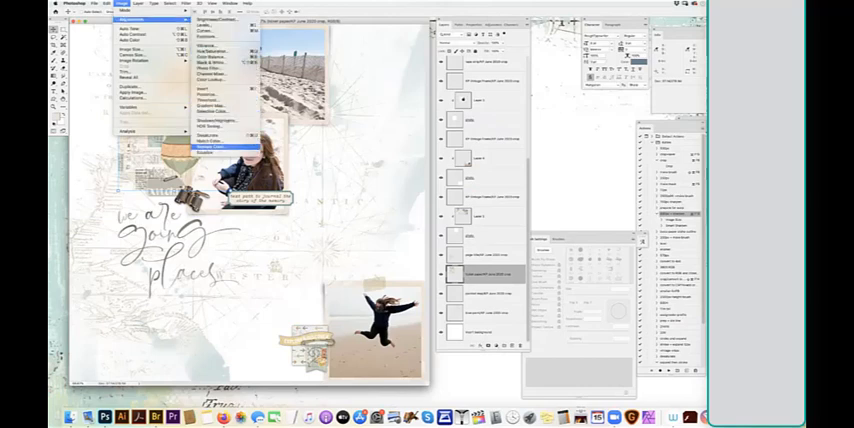
left_click(212, 147)
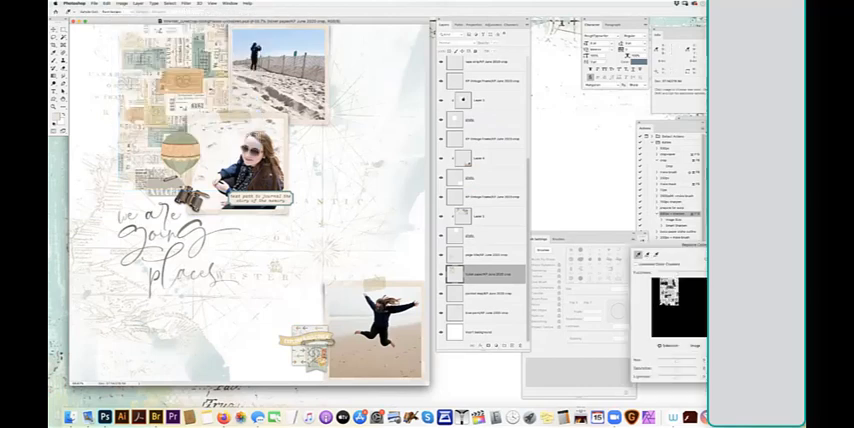
left_click_drag(668, 253, 573, 121)
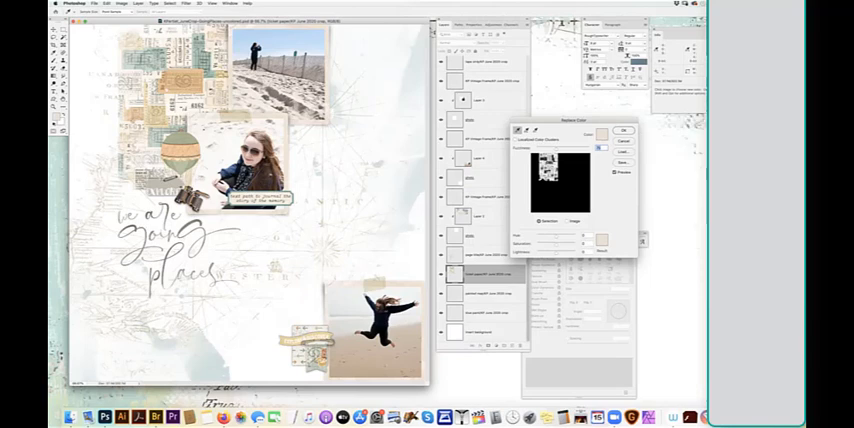
left_click_drag(573, 121, 585, 115)
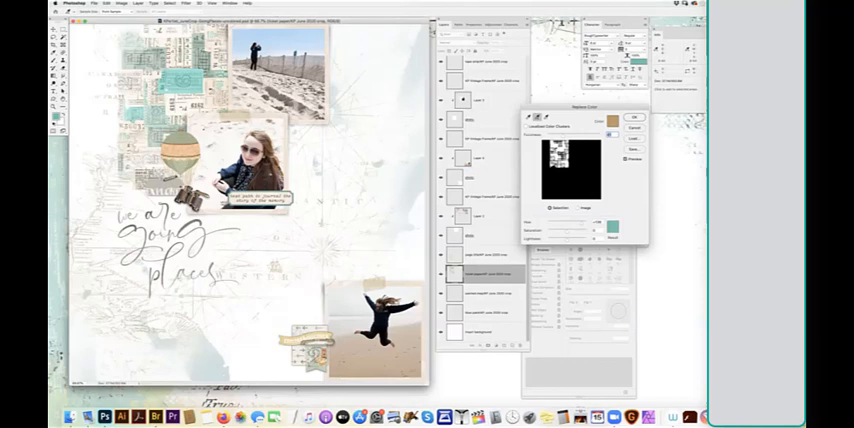
double_click(597, 222)
key("Tab")
type("100")
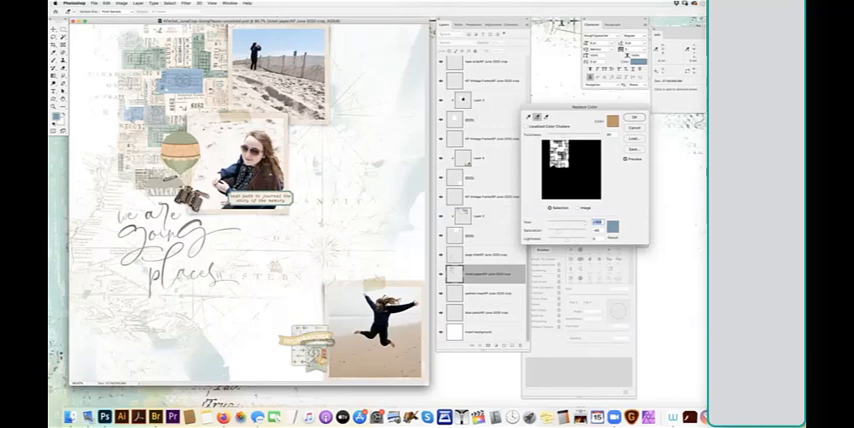
key("Tab")
Commit the blue tickets, then Replace Color again on the remaining yellowish paper to pale blue.
key("Return")
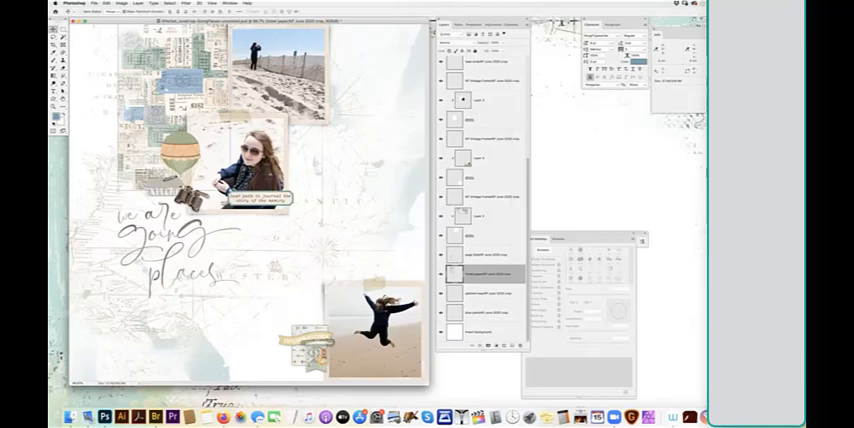
left_click(121, 3)
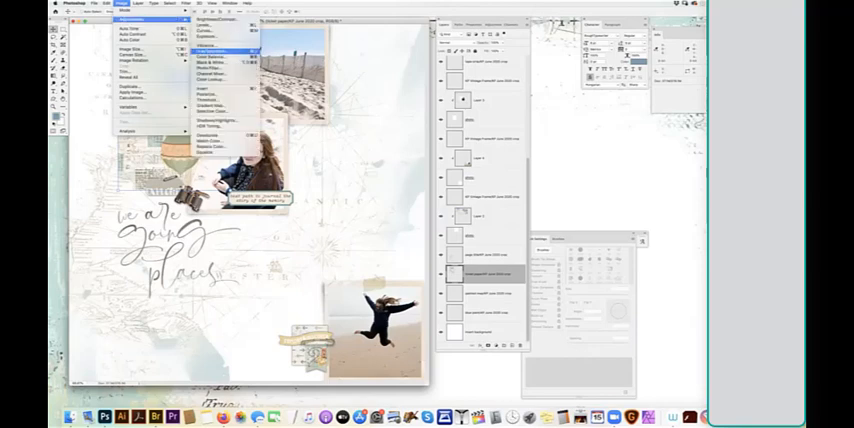
left_click(215, 148)
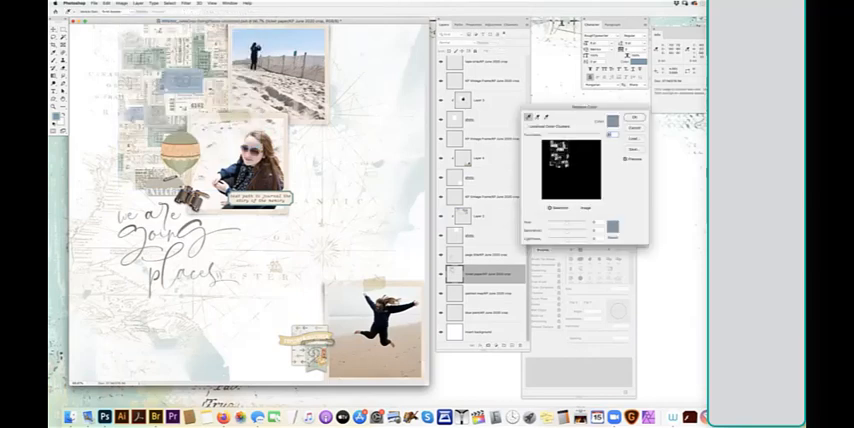
left_click(372, 100)
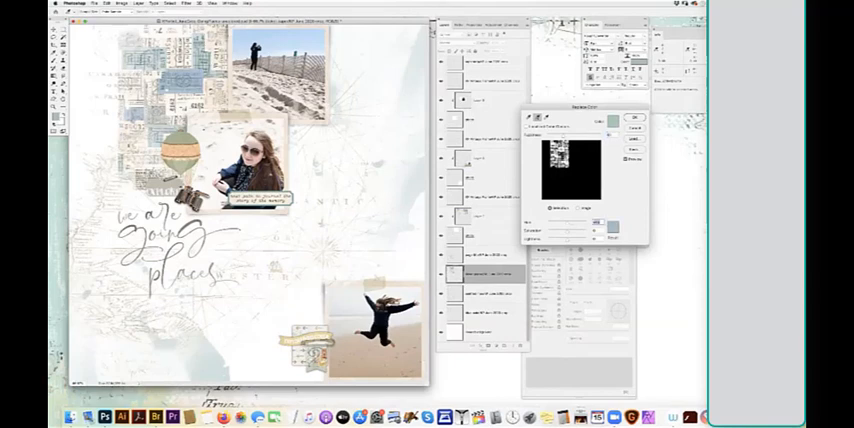
key("Tab")
key("Tab")
key("Return")
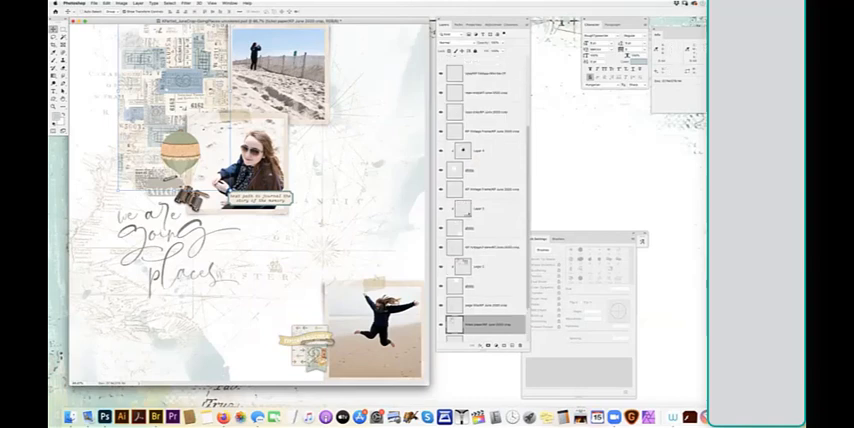
scroll(482, 180, "up", 3)
left_click(480, 130)
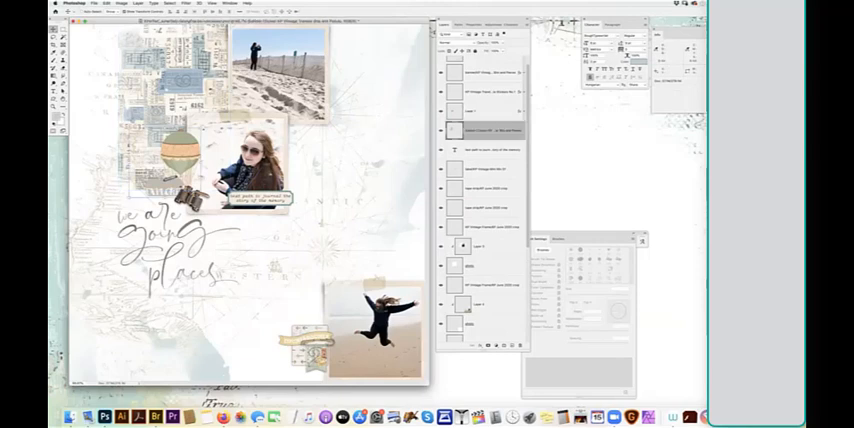
left_click(137, 3)
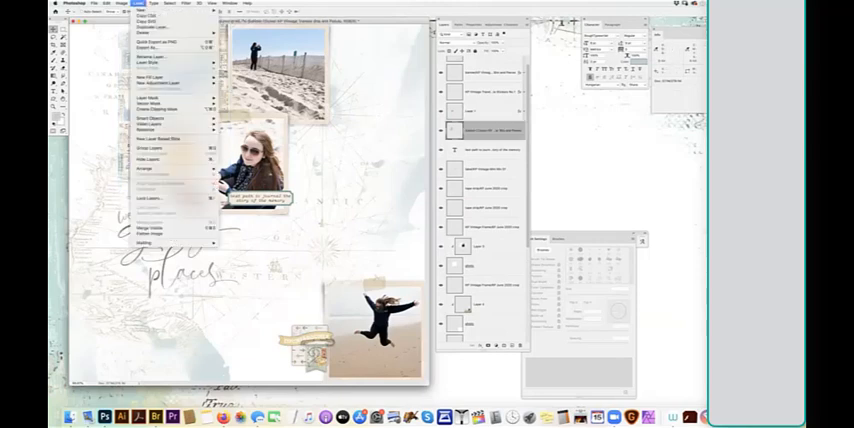
key("Escape")
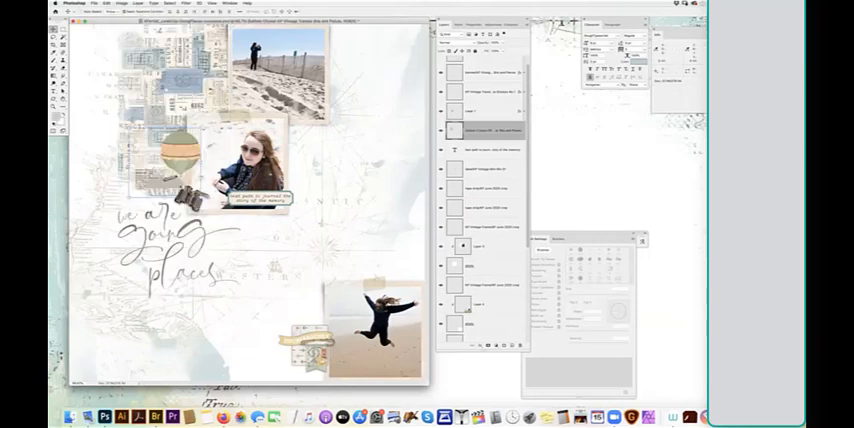
left_click(108, 3)
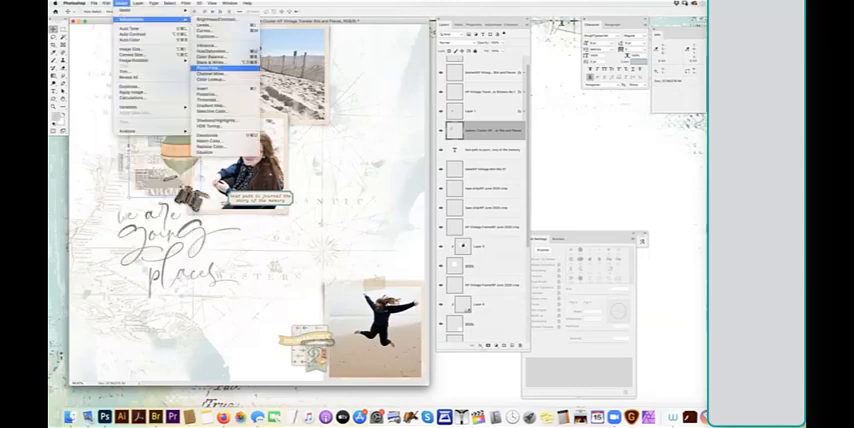
left_click(228, 52)
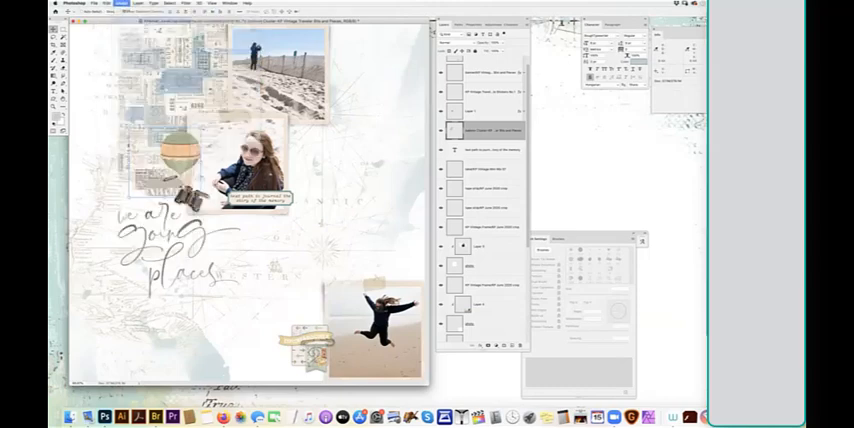
mouse_move(520, 132)
left_mouse_down()
mouse_move(508, 132)
mouse_move(540, 132)
left_mouse_up()
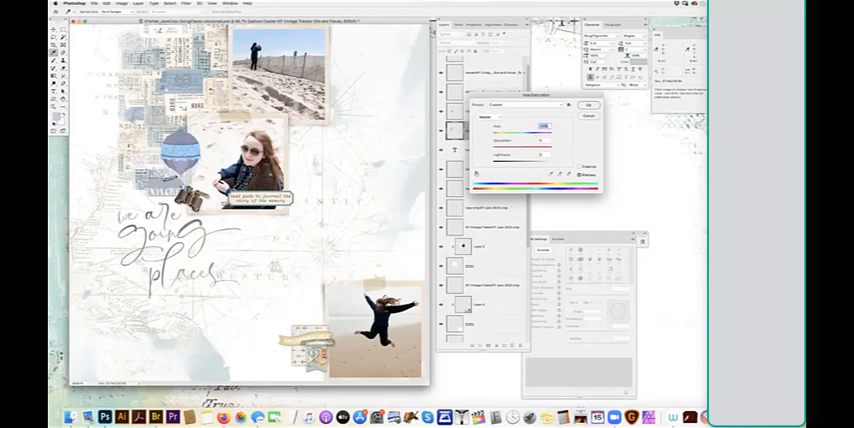
left_click_drag(540, 132, 538, 132)
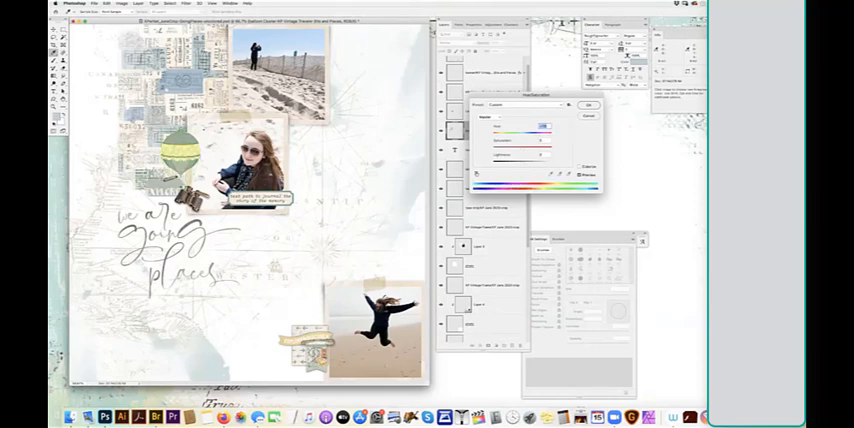
key("Return")
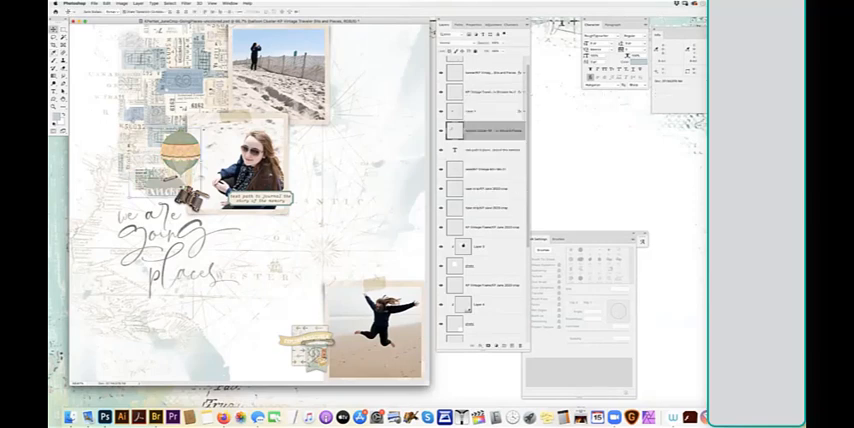
Replace Color on the balloon's orange panels with Hue 180 and adjusted Saturation/Lightness for blue.
left_click(94, 3)
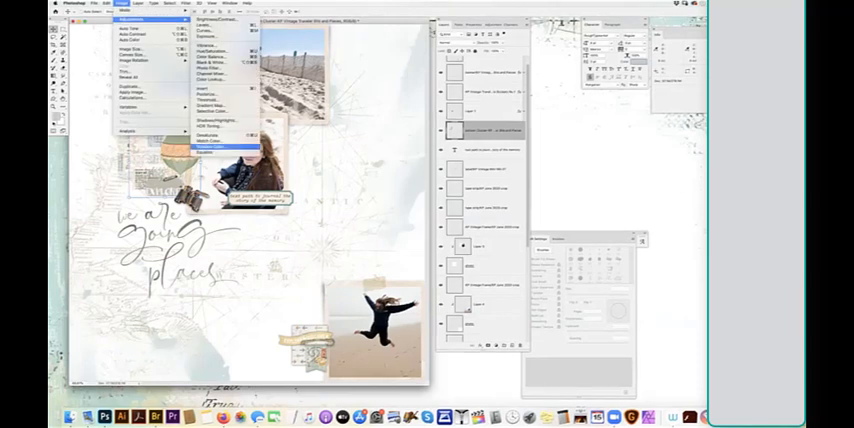
left_click(210, 100)
left_click(612, 120)
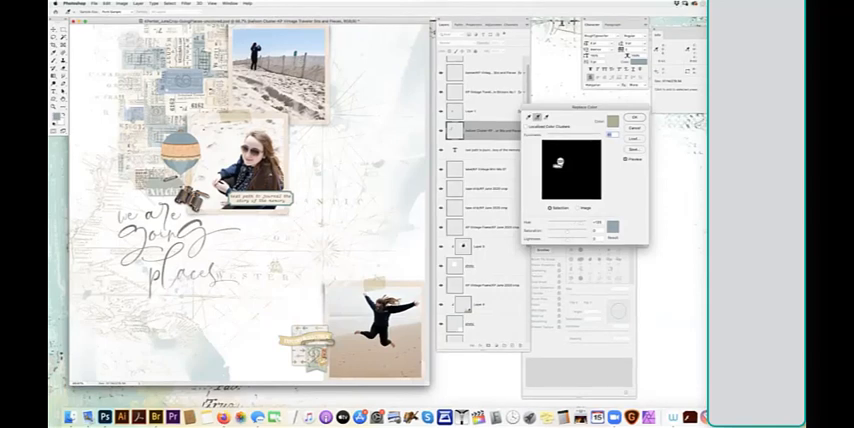
double_click(597, 222)
type("180")
key("Tab")
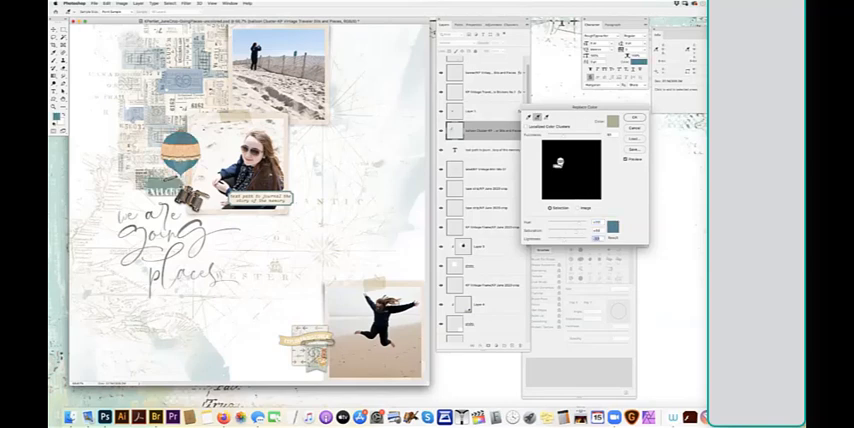
key("Tab")
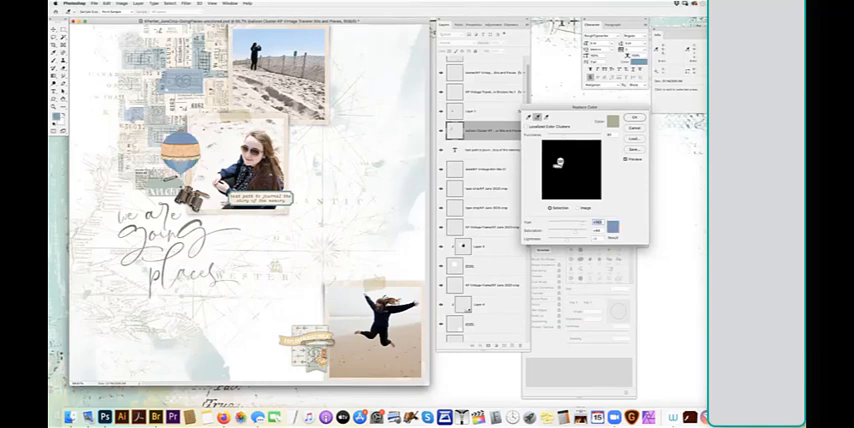
key("Tab")
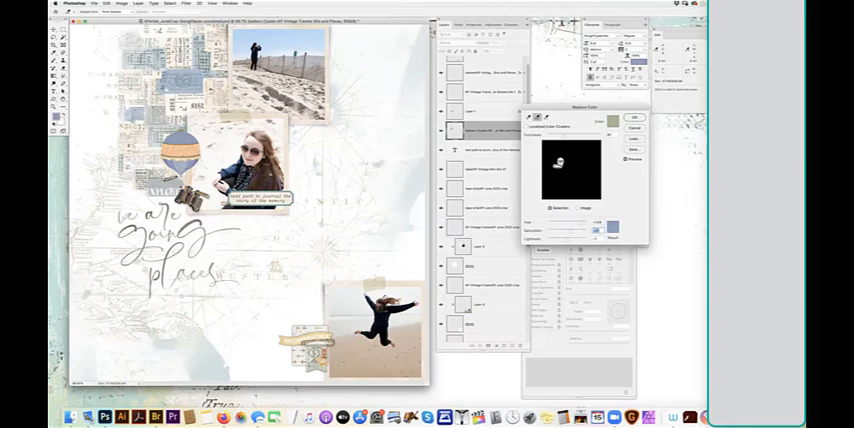
key("shift+Tab")
Apply the balloon recolour, then Replace Color on its green band with negative Hue and lower Saturation.
key("Return")
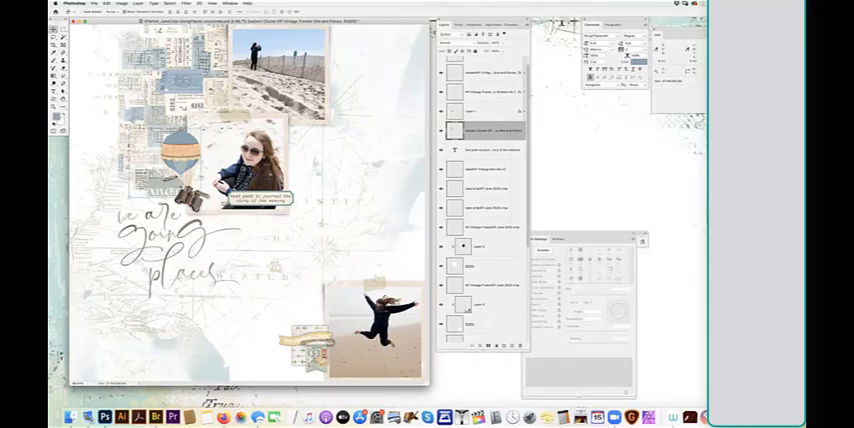
left_click(121, 3)
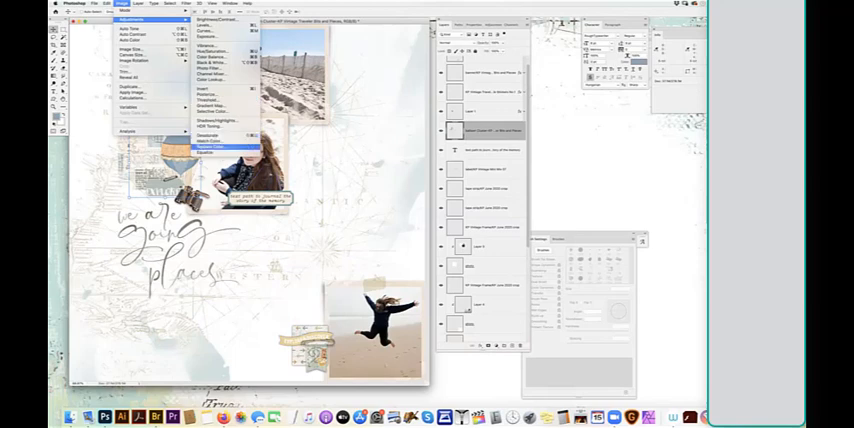
left_click(225, 147)
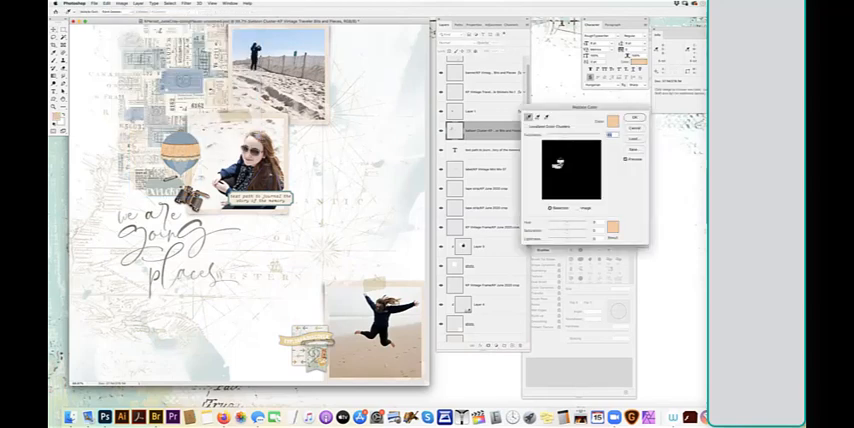
left_click(180, 150)
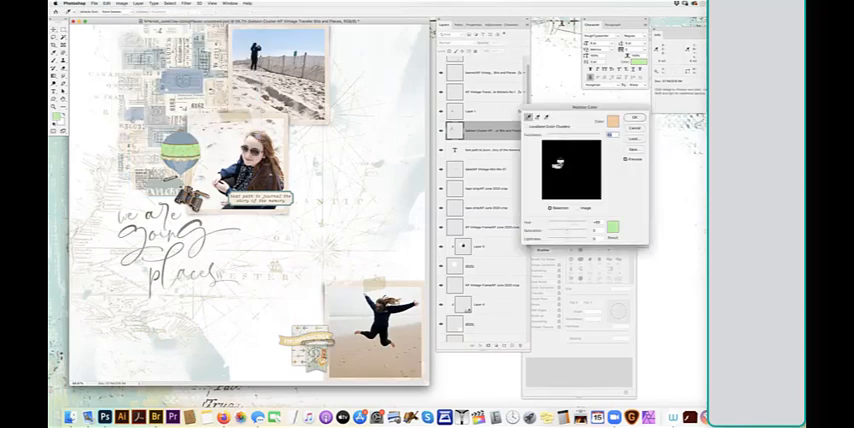
key("Tab")
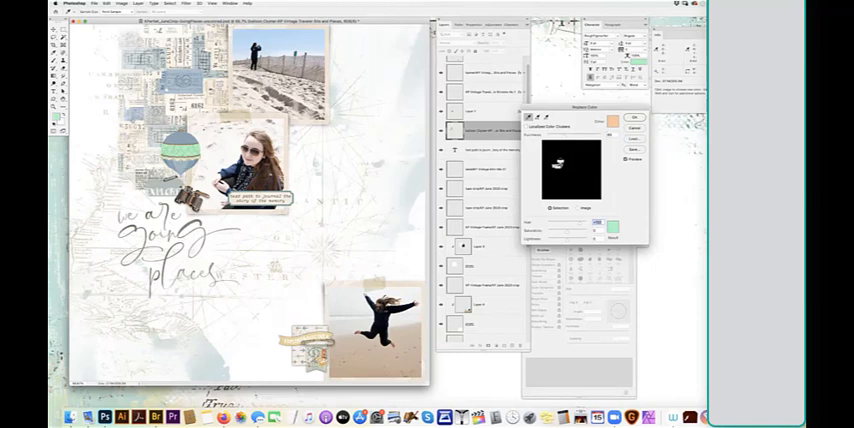
type("-")
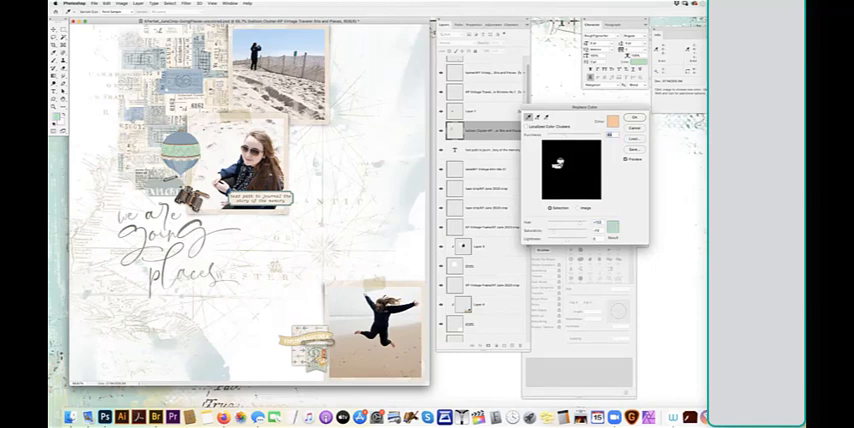
key("Tab")
key("Return")
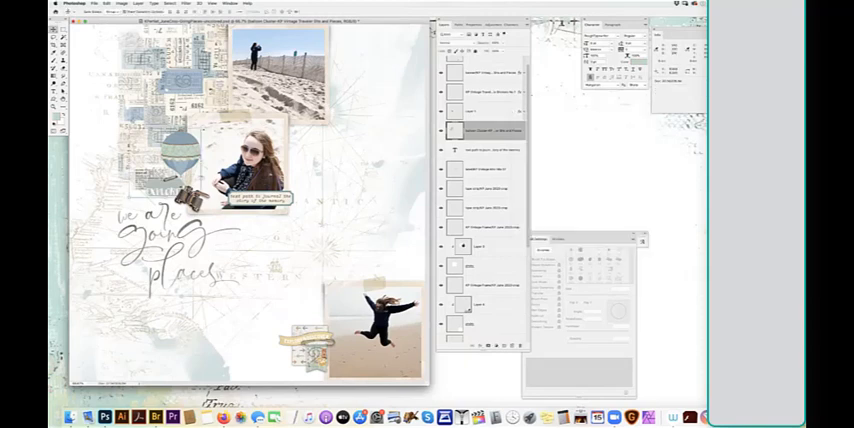
Select the journaling label layer and apply a Hue/Saturation shift of Hue 180 to it.
right_click(286, 189)
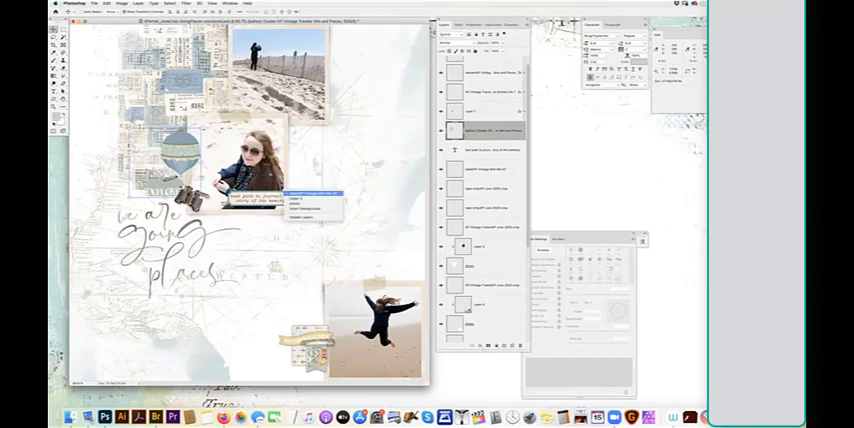
left_click(312, 193)
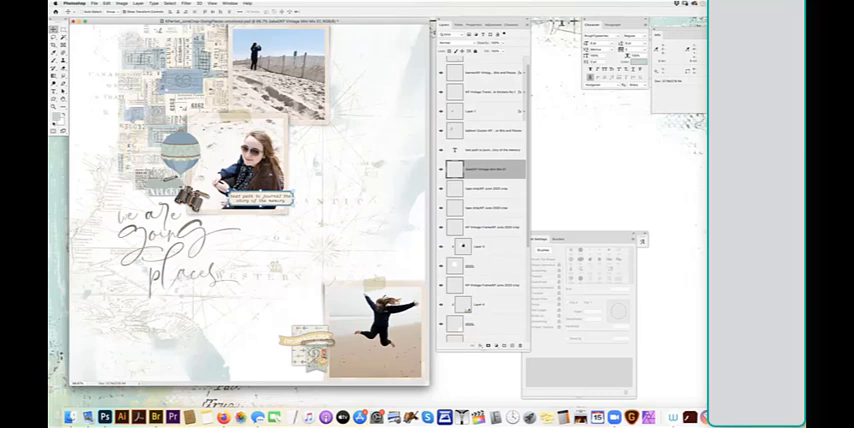
left_click(121, 3)
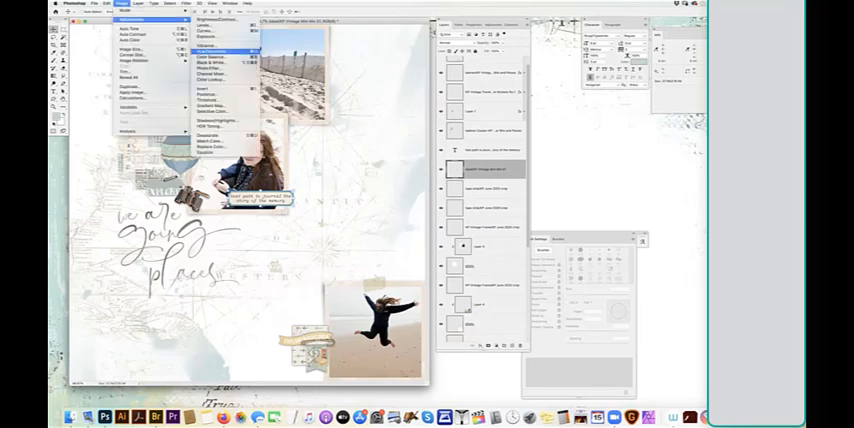
left_click(215, 57)
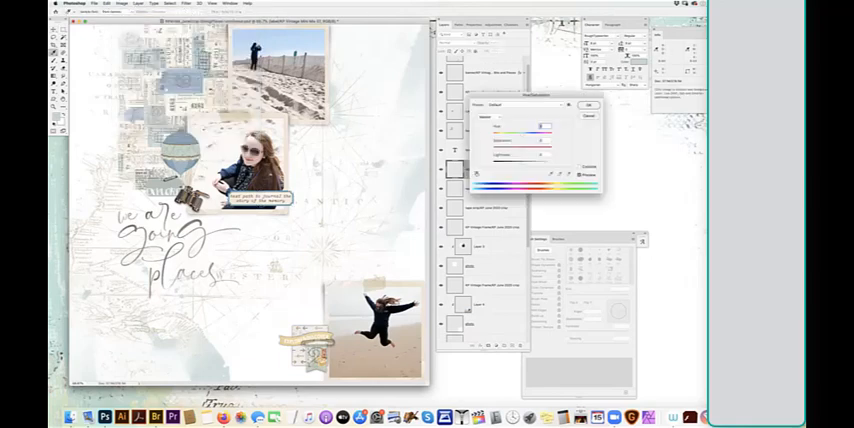
type("180")
key("Return")
Replace Color on the journaling label with Saturation 0 and adjusted Lightness for a deeper blue.
left_click(95, 3)
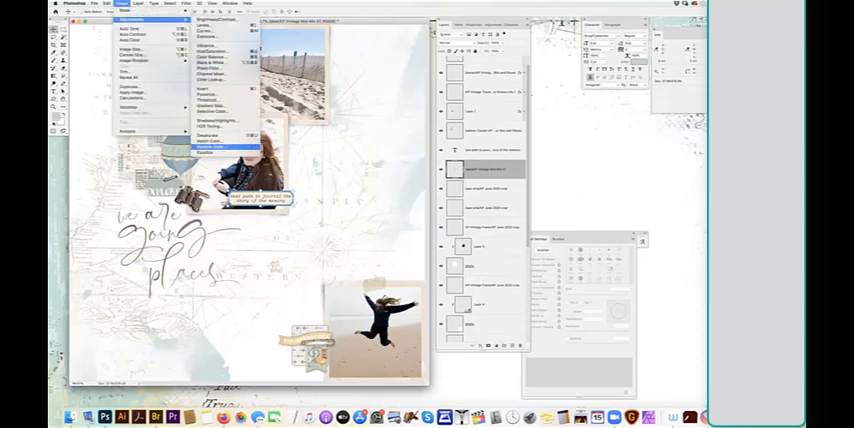
left_click(150, 95)
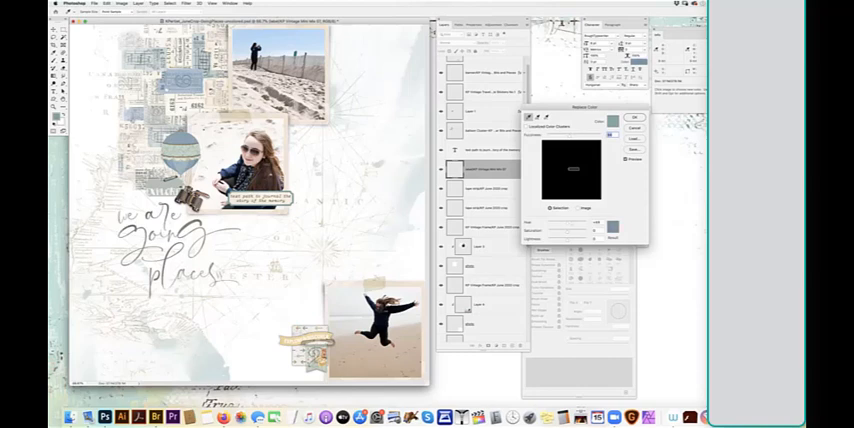
double_click(597, 222)
key("Tab")
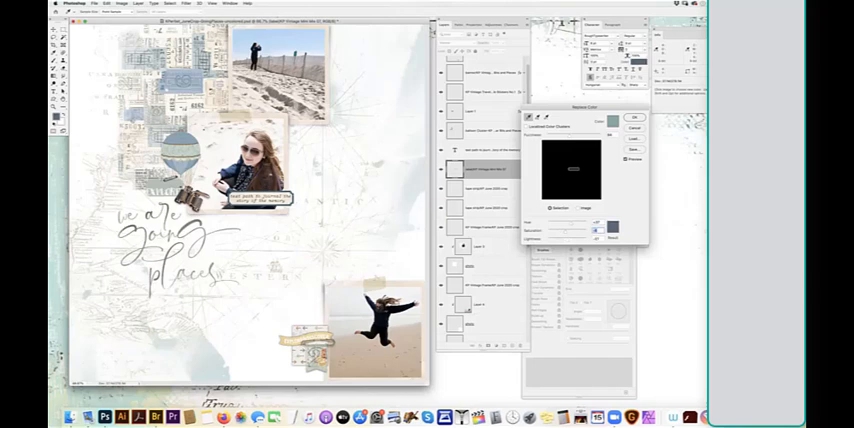
key("Tab")
key("shift+Tab")
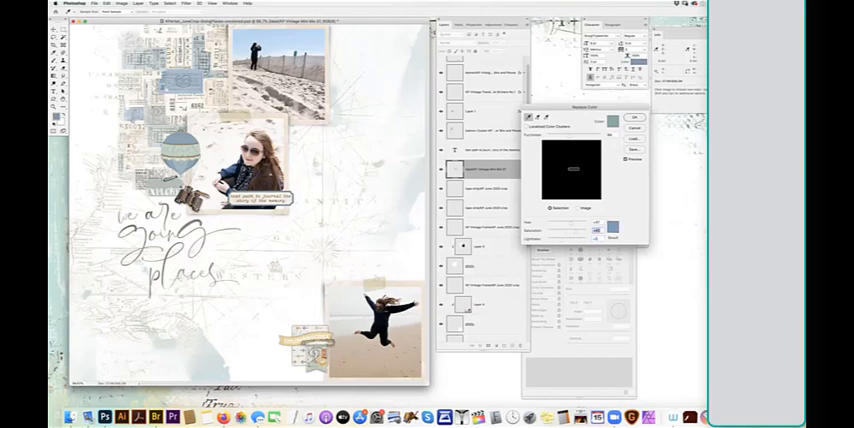
type("0")
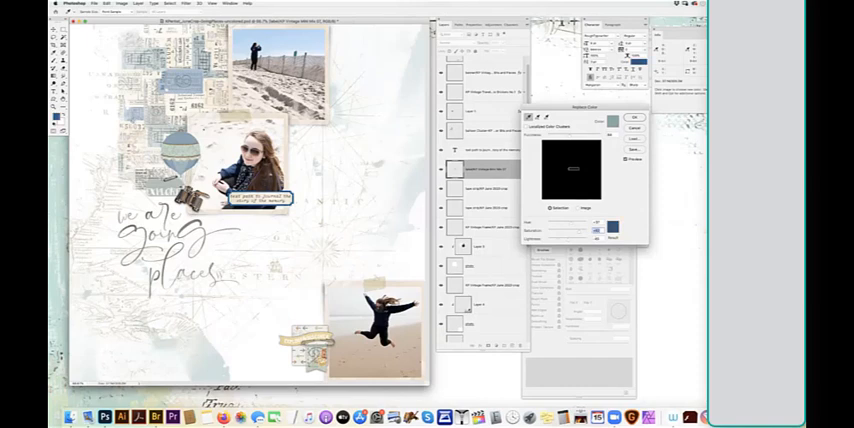
key("Tab")
key("Return")
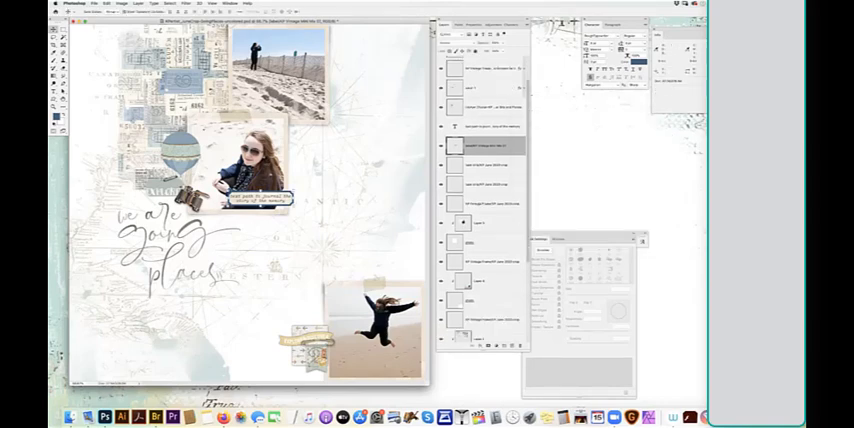
scroll(480, 150, "down", 2)
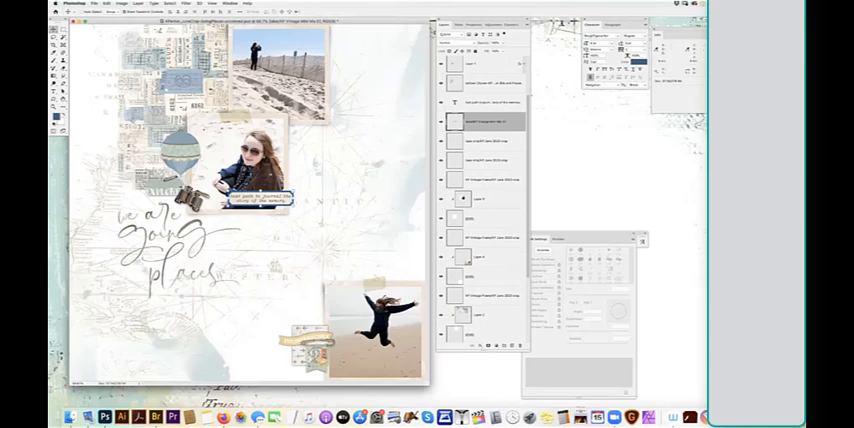
scroll(480, 150, "up", 3)
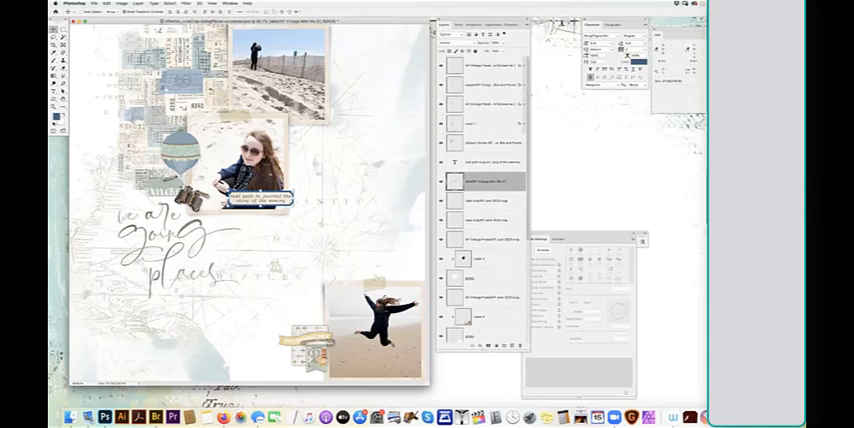
scroll(480, 200, "down", 5)
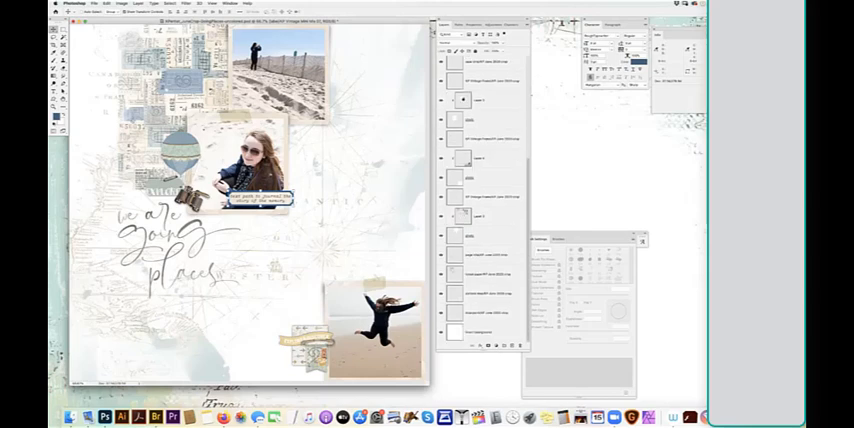
Add a new empty layer above the 'we are going places' title layer and reselect the title.
left_click(485, 254)
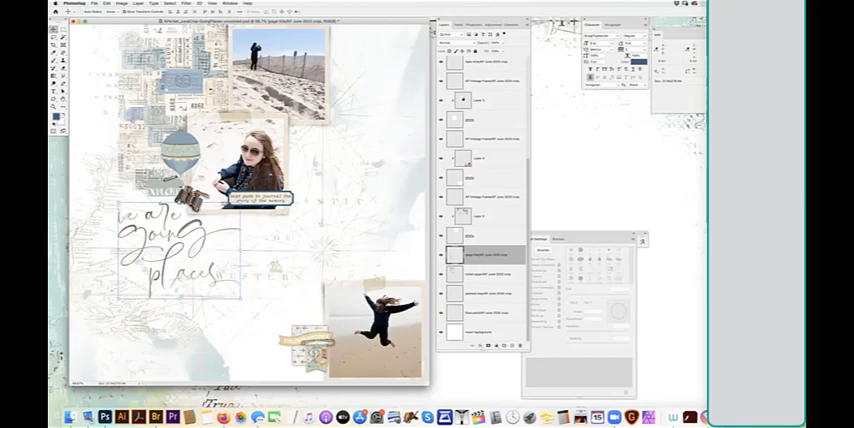
key("Return")
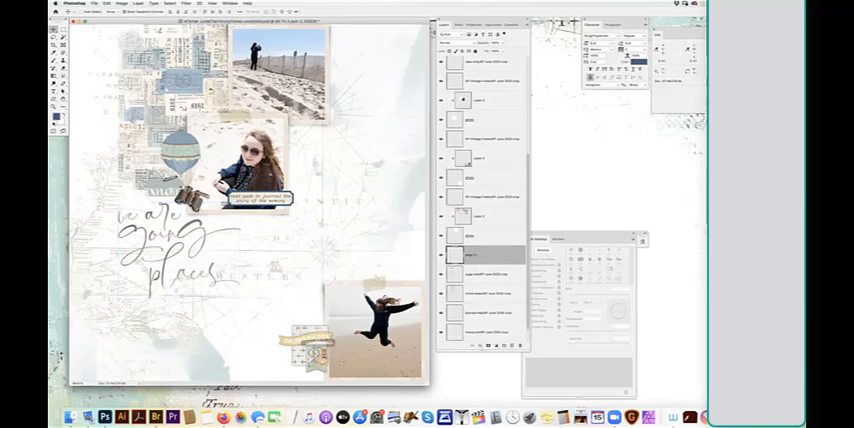
key("alt+bracketleft")
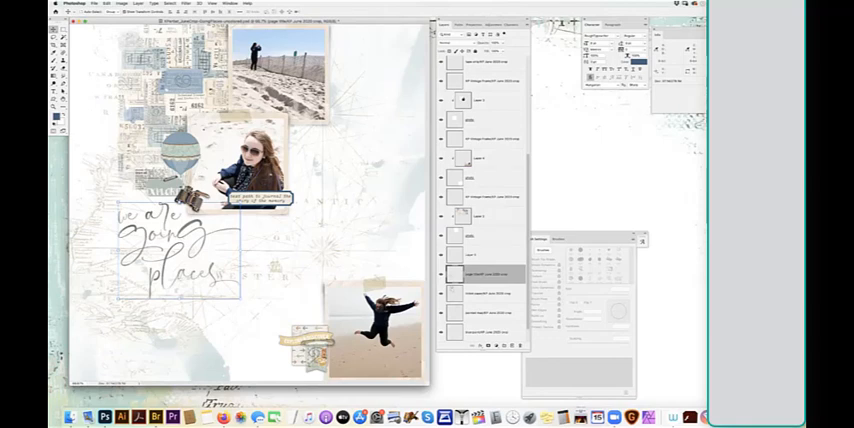
Reselect the empty layer and set the foreground colour to a dark blue.
key("alt+bracketright")
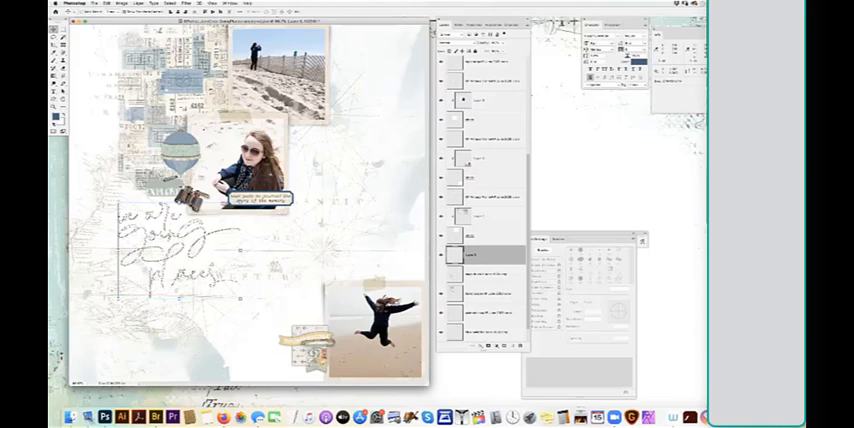
left_click(56, 118)
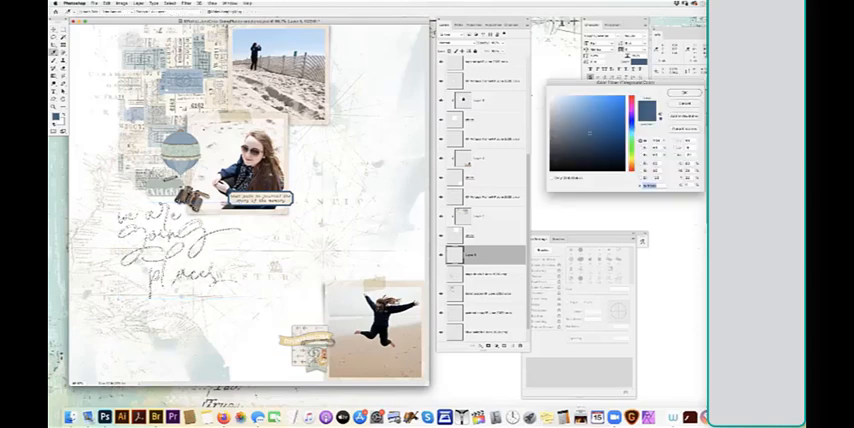
left_click_drag(587, 130, 585, 135)
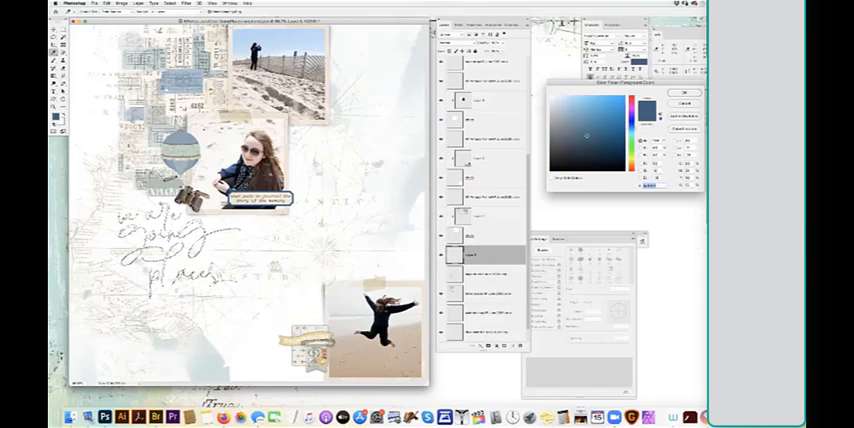
key("Return")
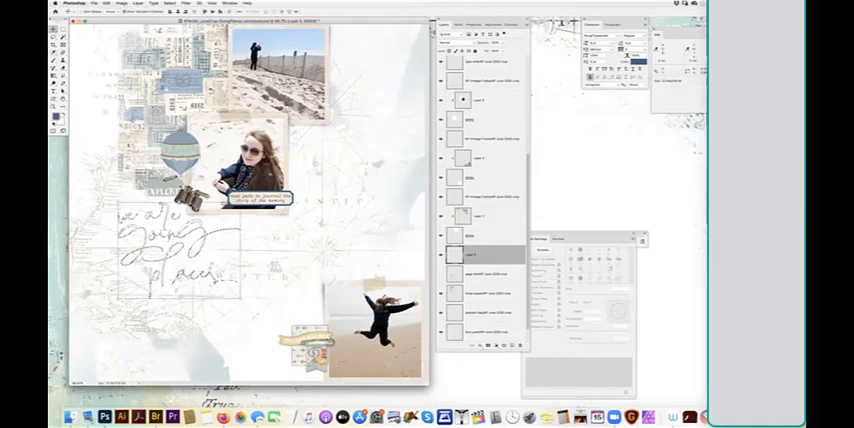
Fill the layer with the foreground dark blue, then select the layer above the painted map.
left_click(106, 3)
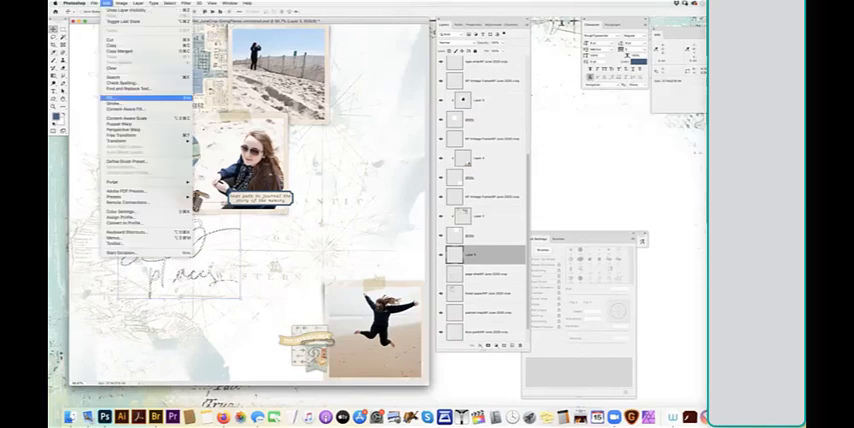
left_click(110, 65)
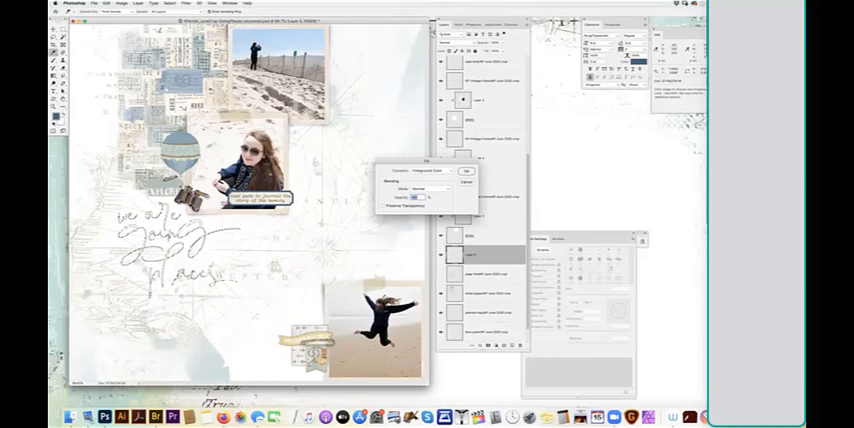
left_click(466, 171)
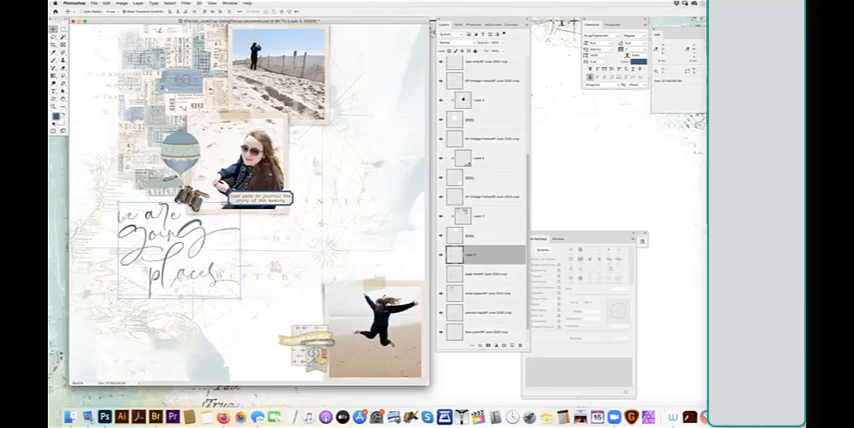
left_click(490, 311)
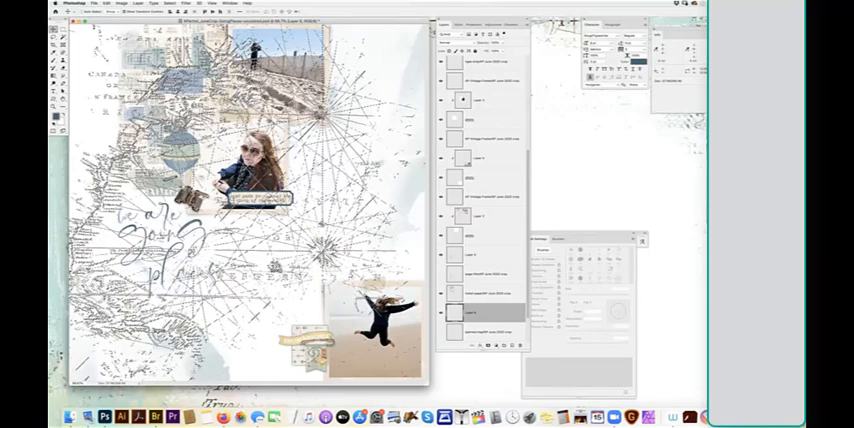
left_click(106, 3)
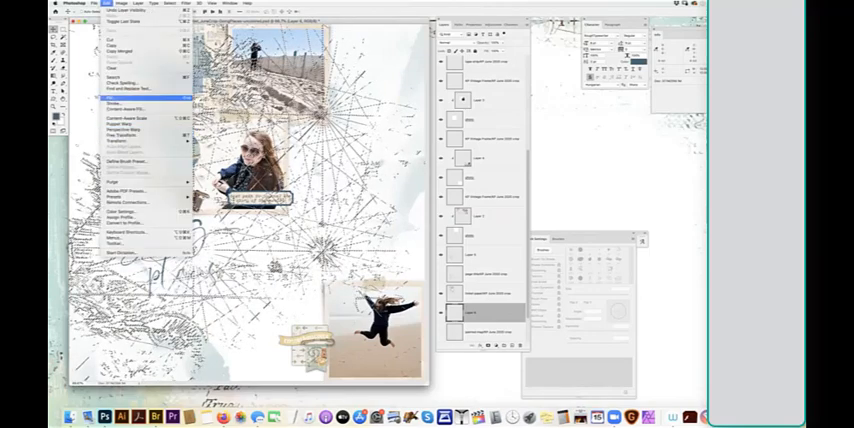
left_click(120, 97)
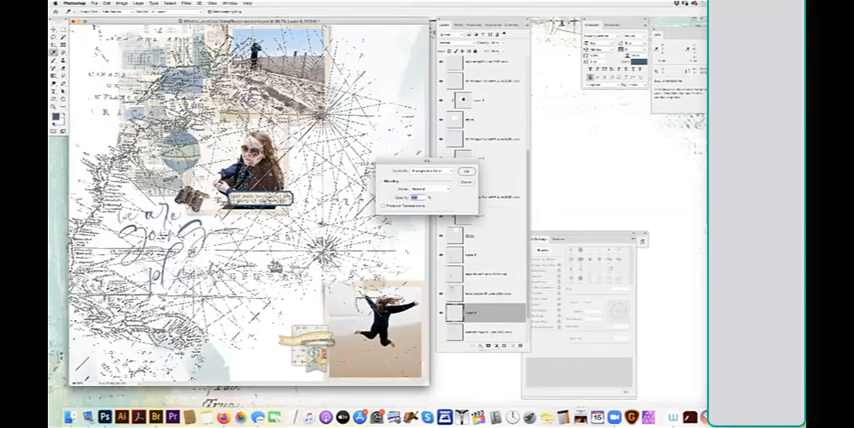
key("Return")
key("super+z")
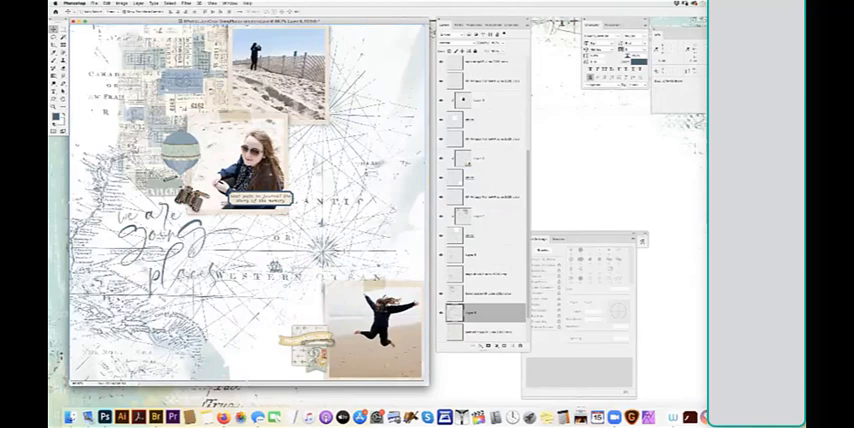
left_click(121, 3)
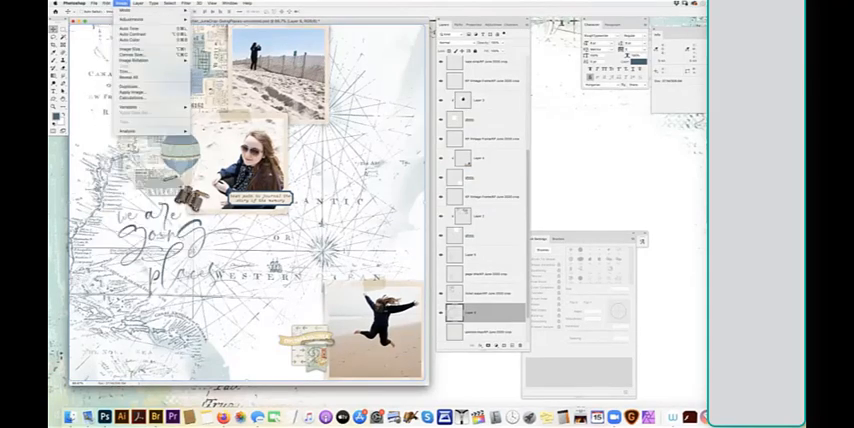
key("Escape")
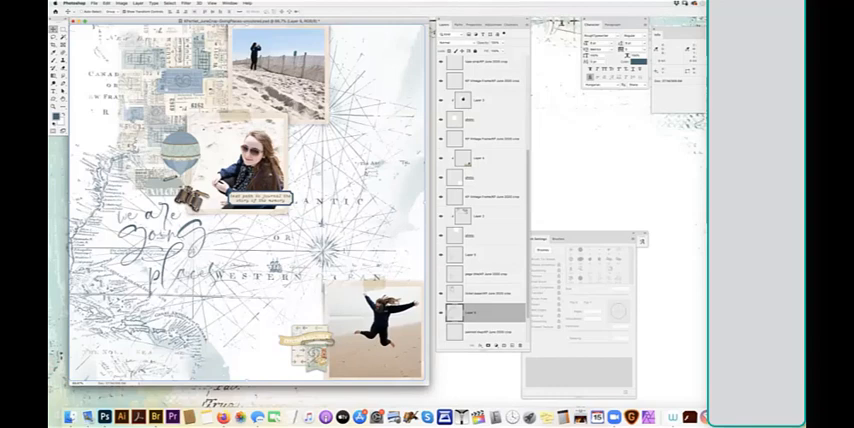
left_click(121, 3)
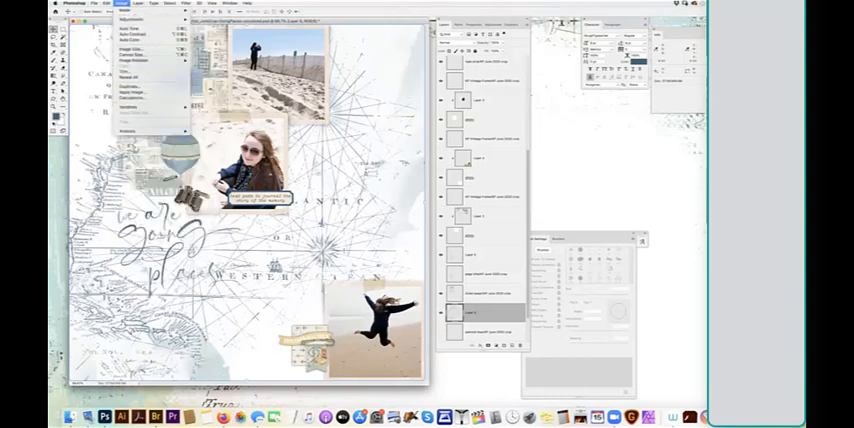
key("Escape")
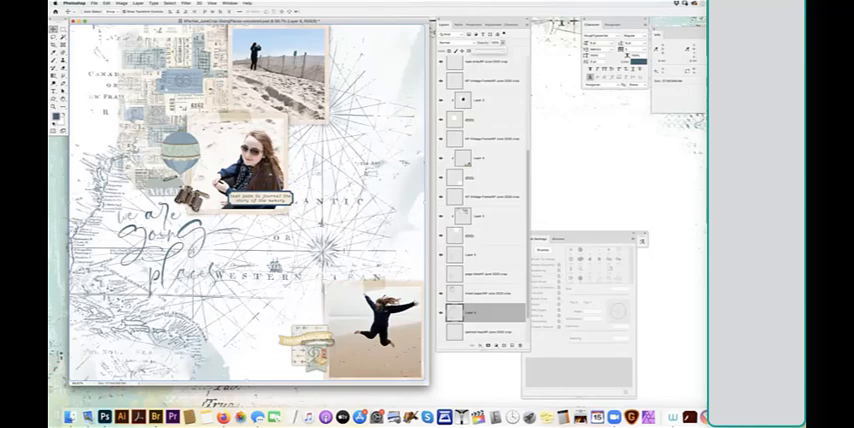
key("shift+5")
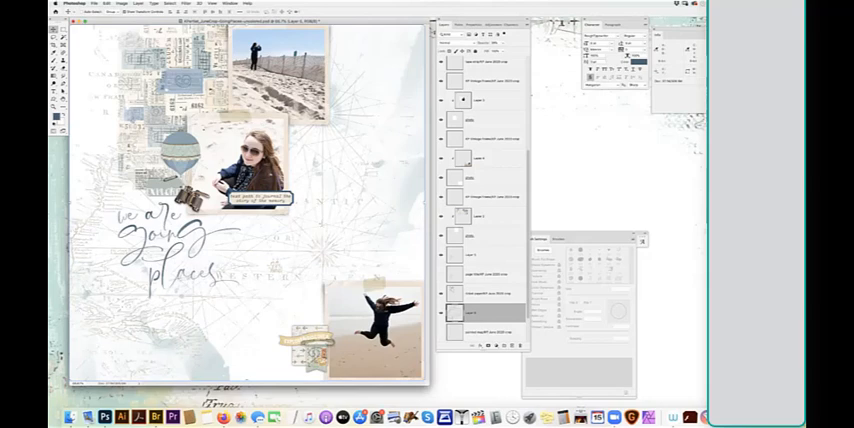
Browse the image adjustments and toggle the last edit on and off to compare.
left_click(121, 3)
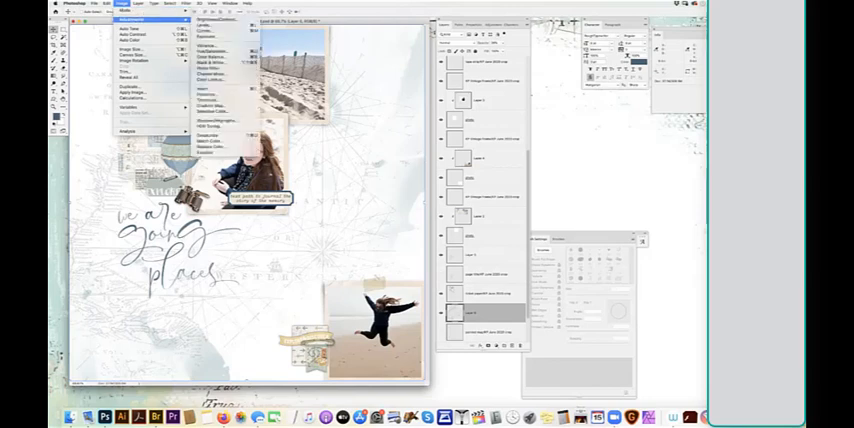
left_click(228, 58)
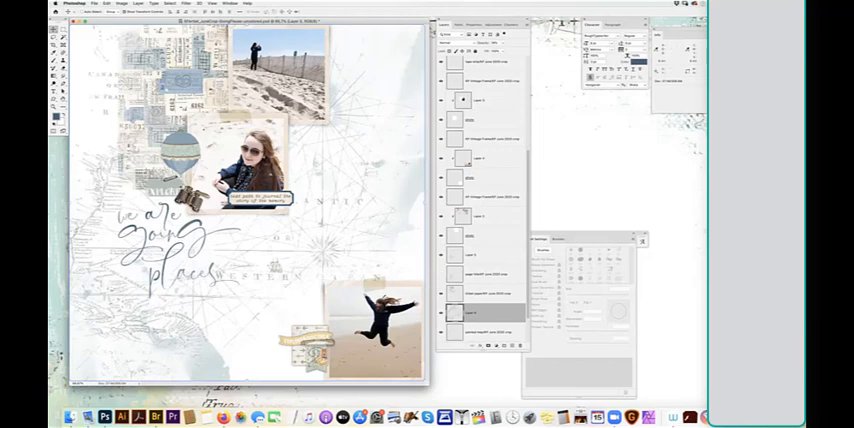
scroll(480, 200, "down", 1)
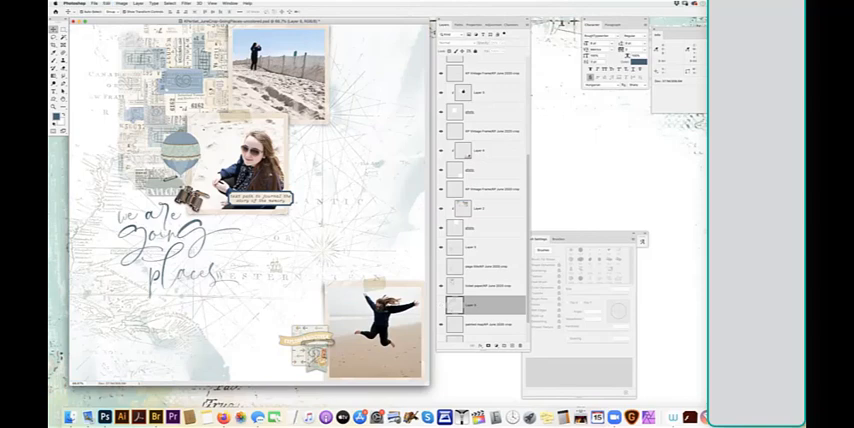
key("super+z")
key("super+z")
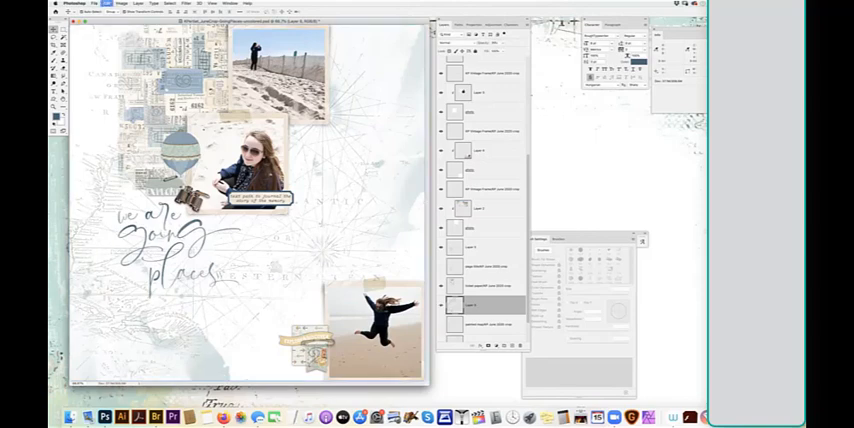
key("super+z")
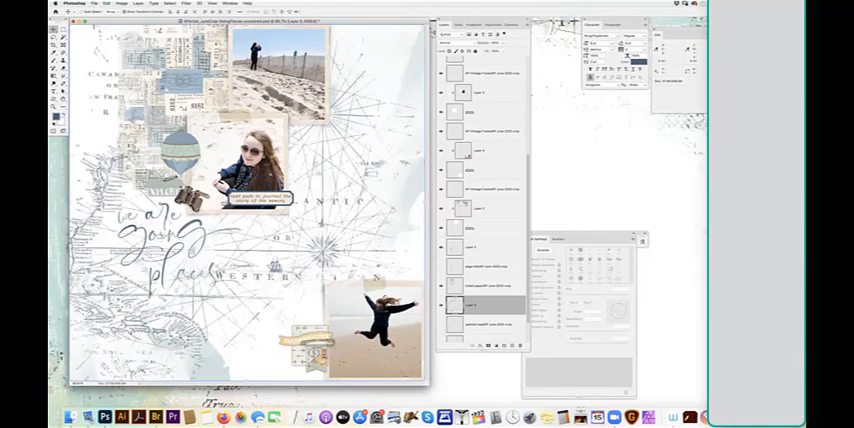
Fade the map layer with a Curves adjustment, raising the dark end of the curve.
left_click(122, 3)
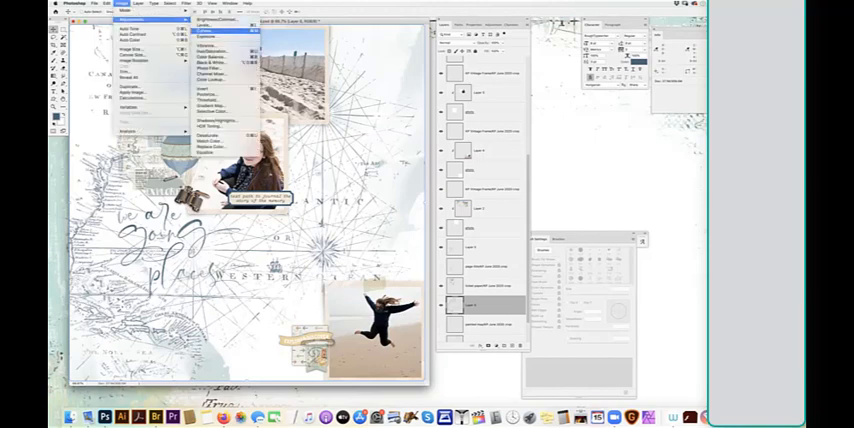
left_click(228, 31)
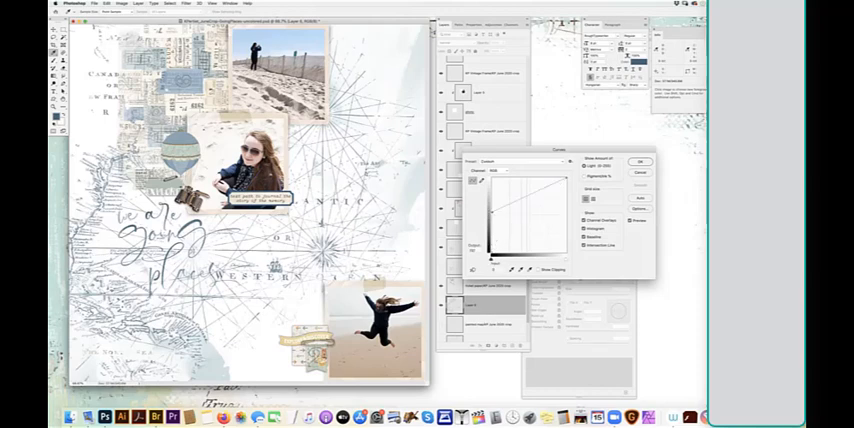
left_click_drag(492, 252, 492, 205)
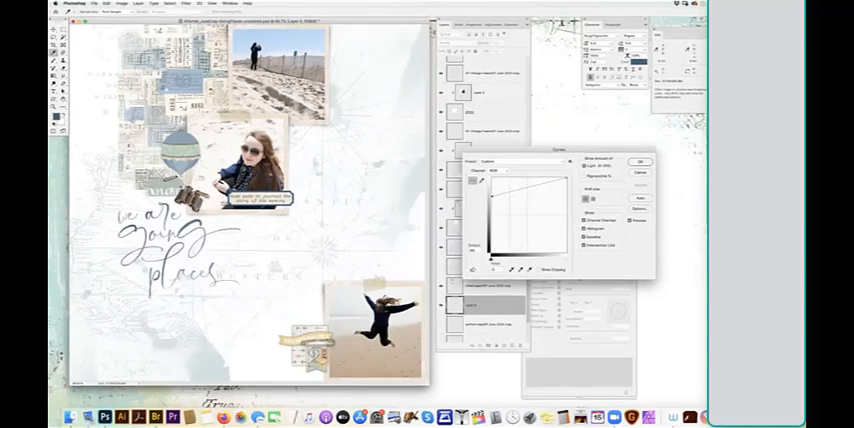
key("Return")
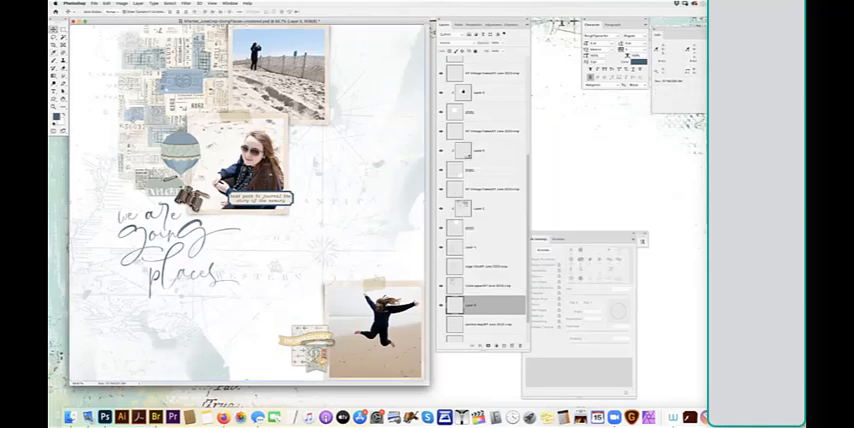
scroll(480, 200, "down", 2)
Shift the bottom blue paint layer cooler with Hue/Saturation at Hue -100.
left_click(490, 313)
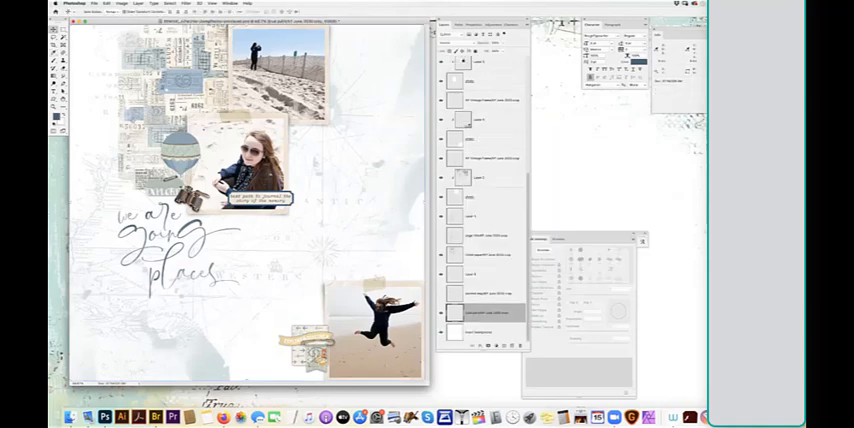
left_click(490, 332)
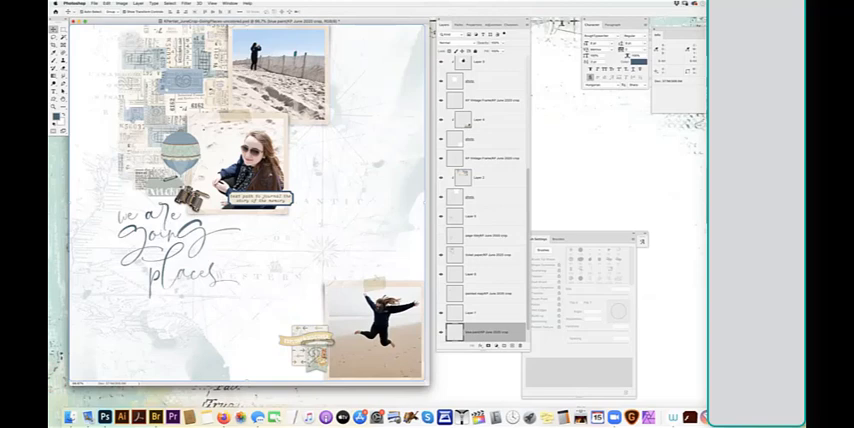
key("super+u")
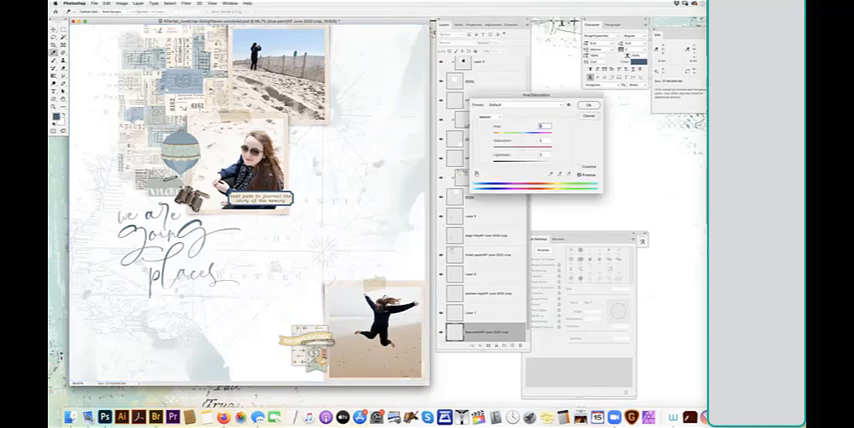
type("-100")
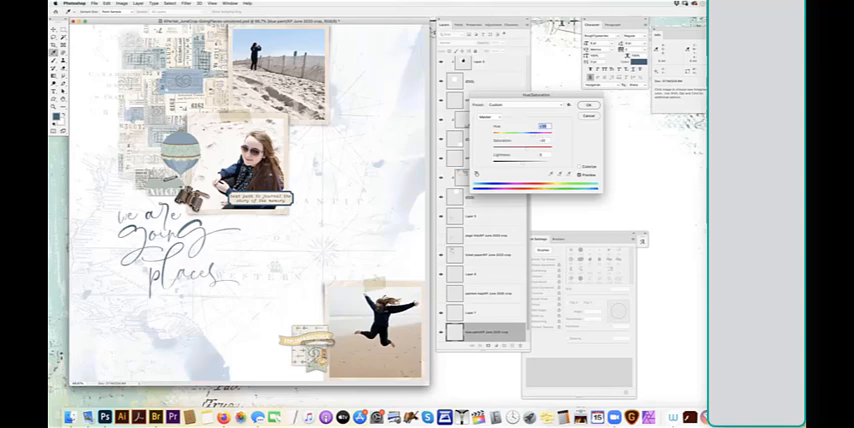
left_click(587, 105)
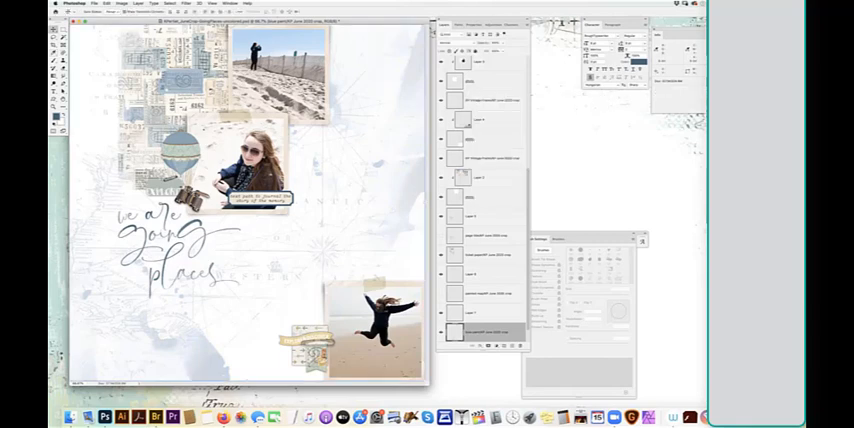
Bring up a Curves adjustment on the paint layer and dismiss it unchanged.
key("super+m")
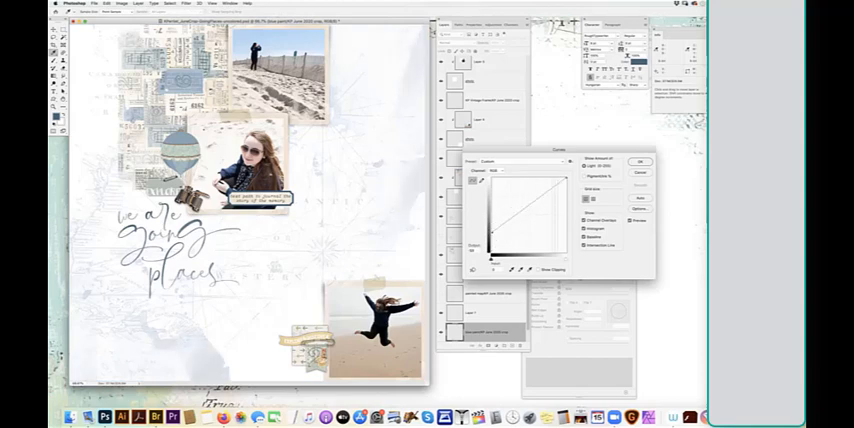
key("Return")
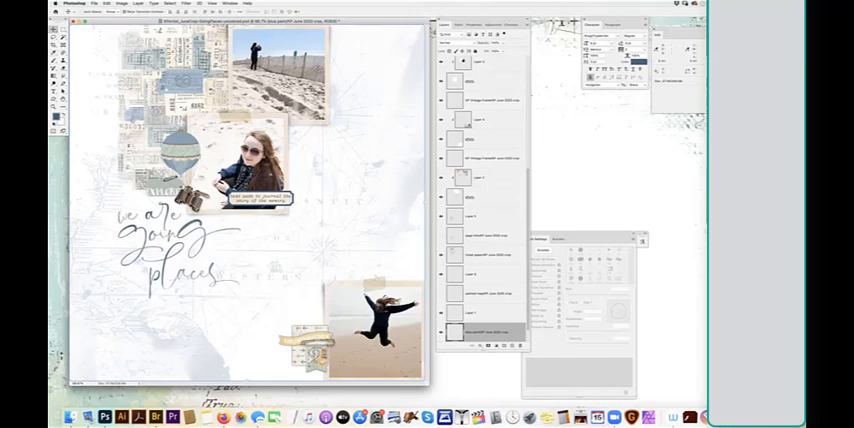
scroll(485, 200, "up", 5)
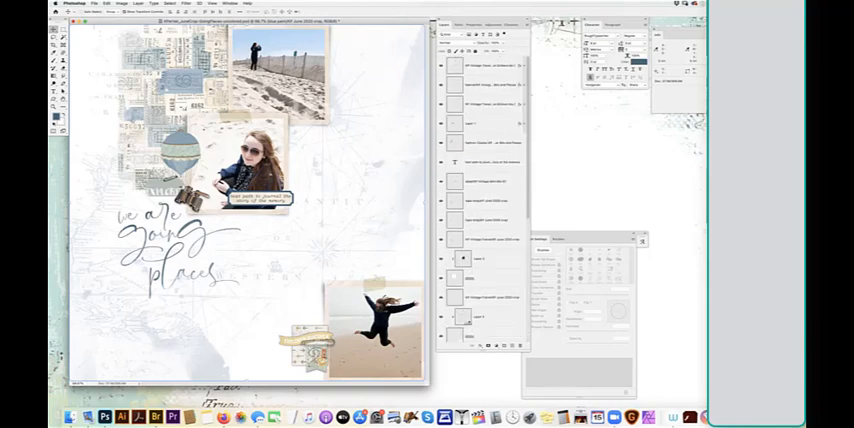
Select the ticket paper layer under the top photos and start Replace Color on it.
right_click(175, 42)
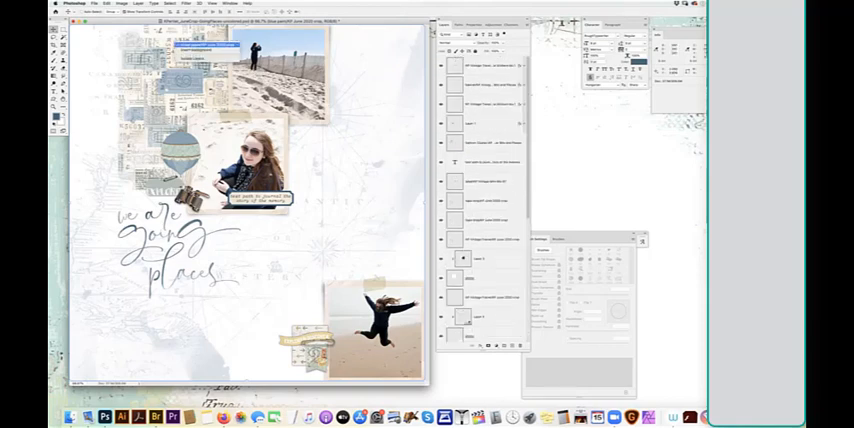
left_click(205, 47)
left_click(122, 3)
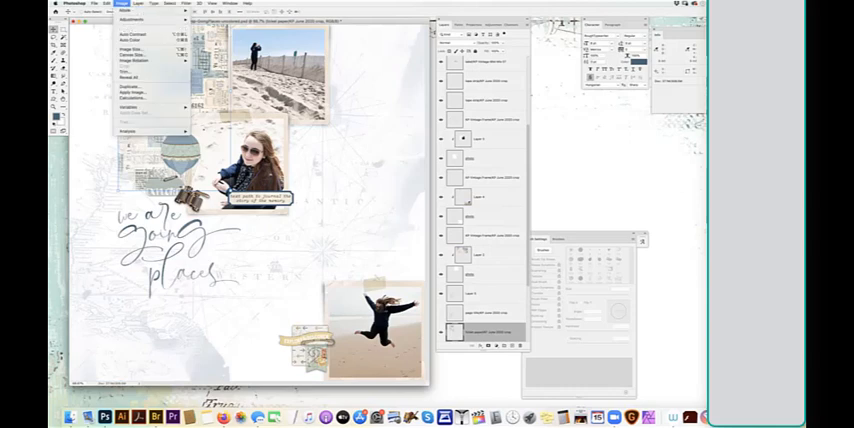
left_click(225, 146)
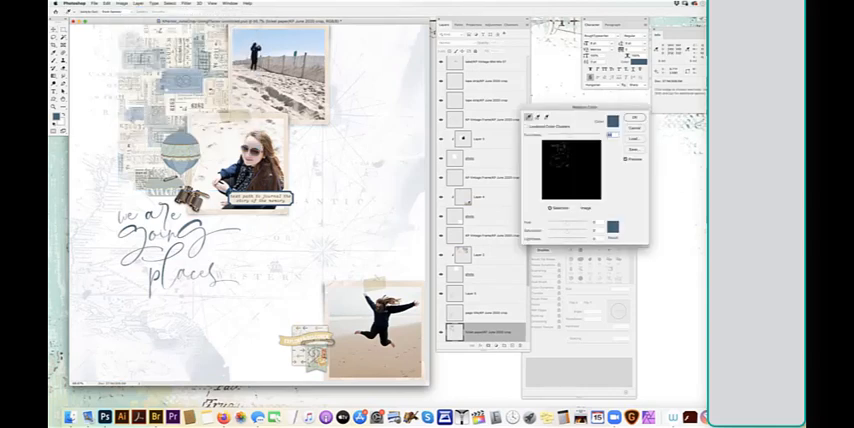
Sample the yellowish paper and lower its saturation toward a neutral off-white.
left_click(373, 103)
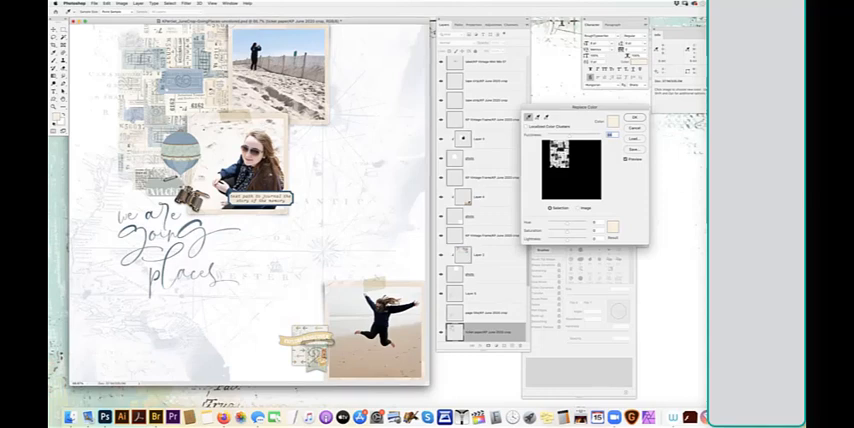
key("Tab")
key("Tab")
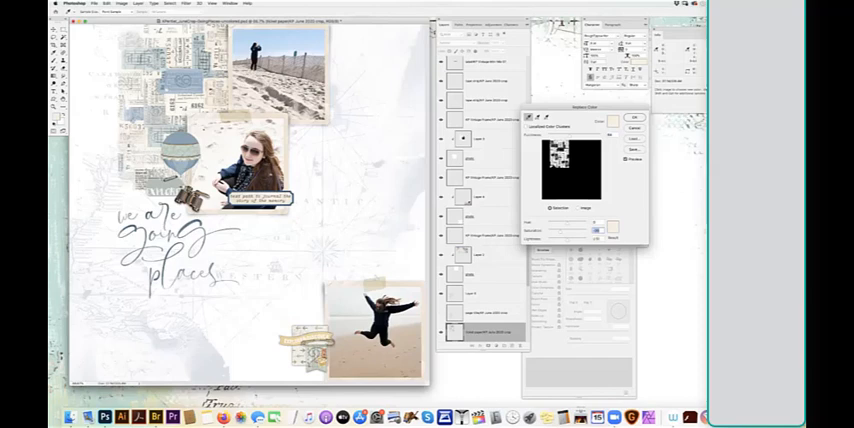
key("Tab")
key("Return")
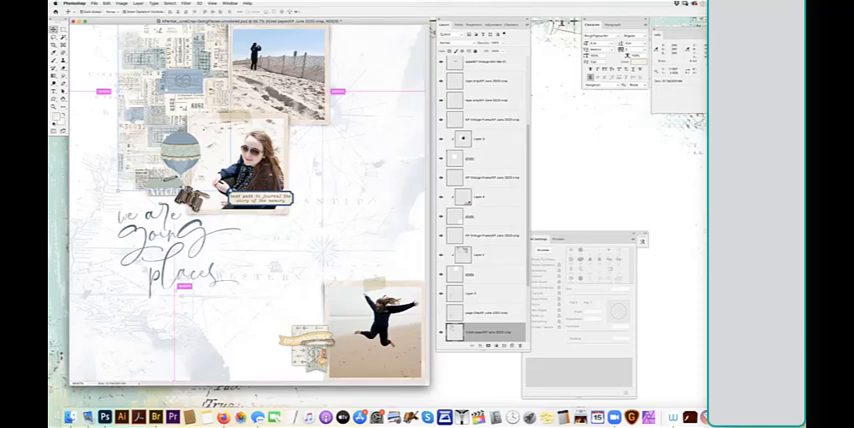
Hide the guide lines, then undo and redo the paper change to compare versions.
key("ctrl+h")
left_click(106, 3)
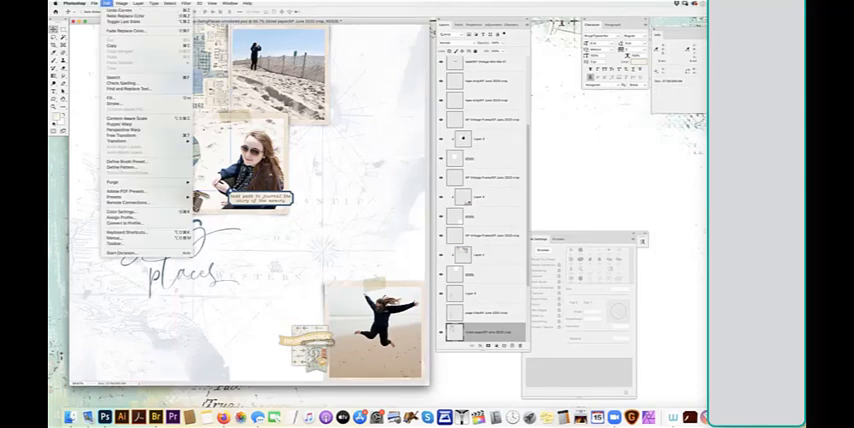
left_click(106, 3)
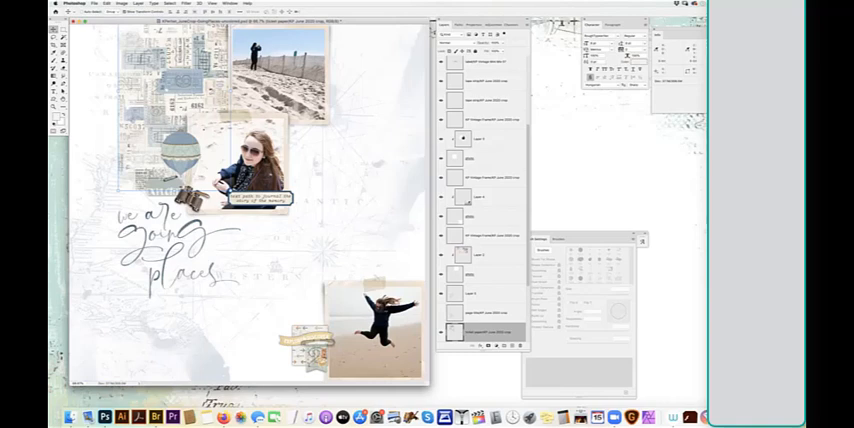
left_click(106, 3)
left_click(106, 3)
left_click(125, 10)
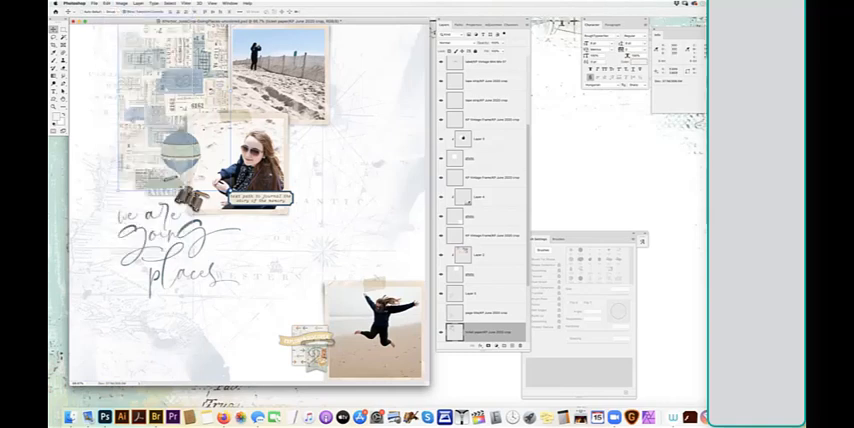